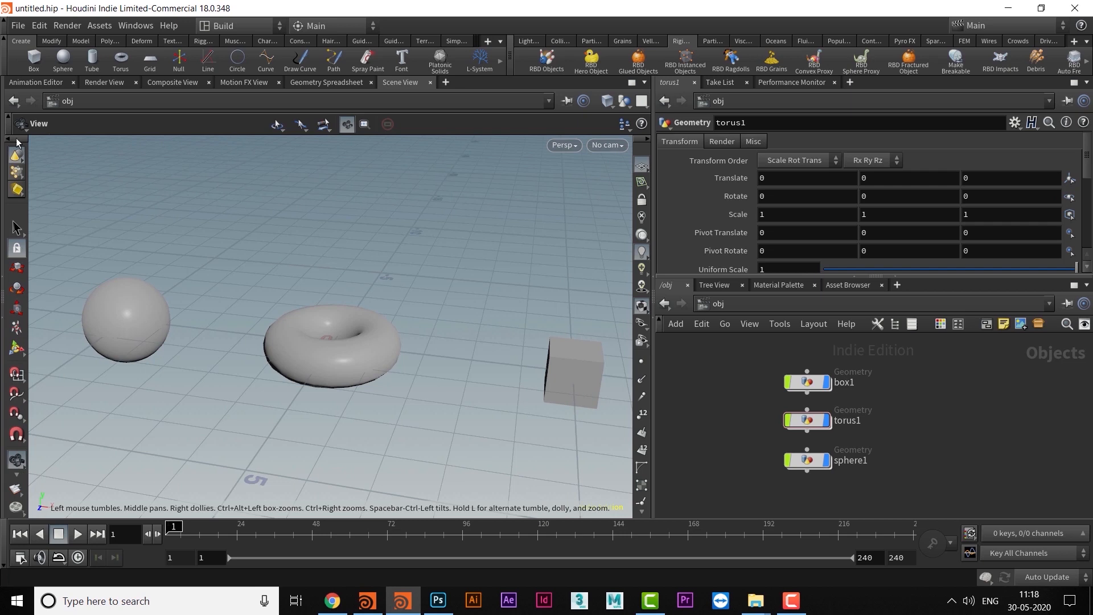
- Examine the sphere, torus and box, together with the camera and lights, from several angles in the viewport
left_click_drag(275, 332, 398, 307)
left_click_drag(654, 301, 763, 304)
left_click_drag(462, 344, 441, 326)
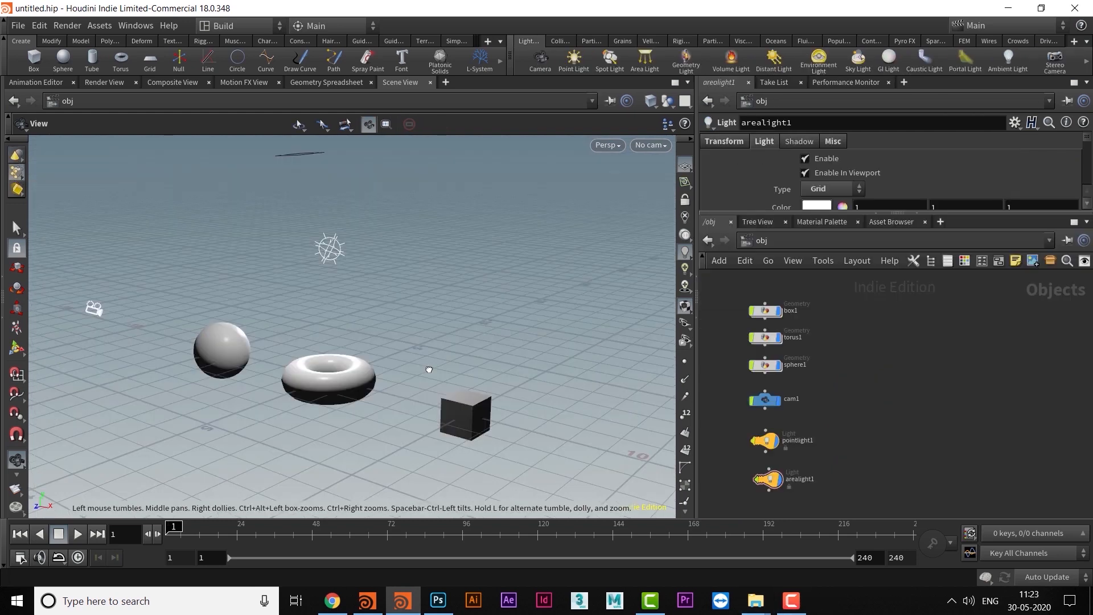
middle_click_drag(413, 377, 431, 399)
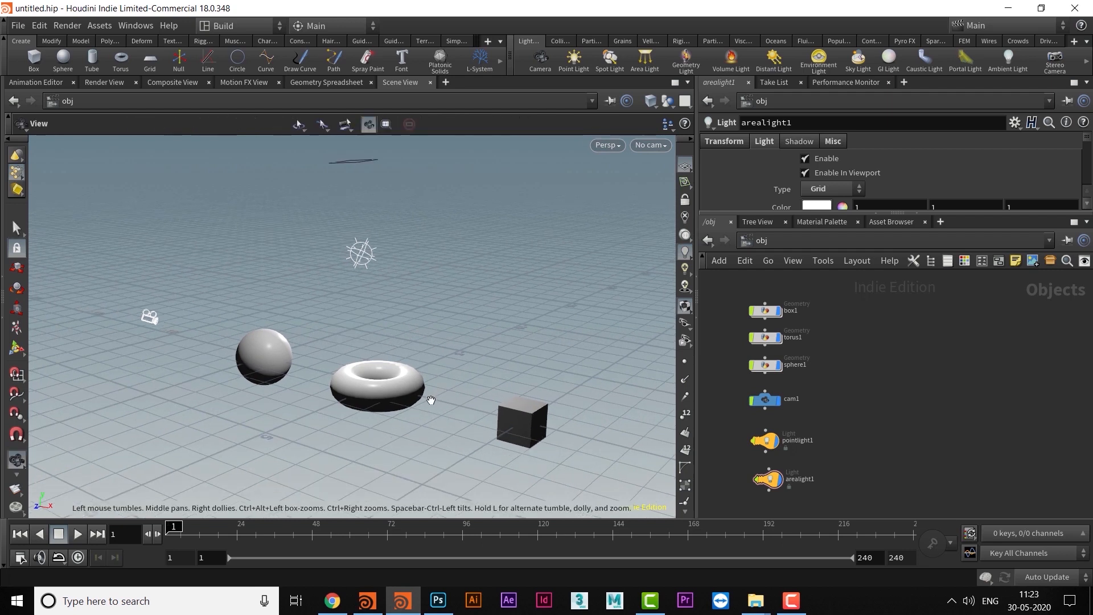
middle_click_drag(418, 234, 399, 268, "alt")
left_click_drag(433, 281, 340, 344, "alt")
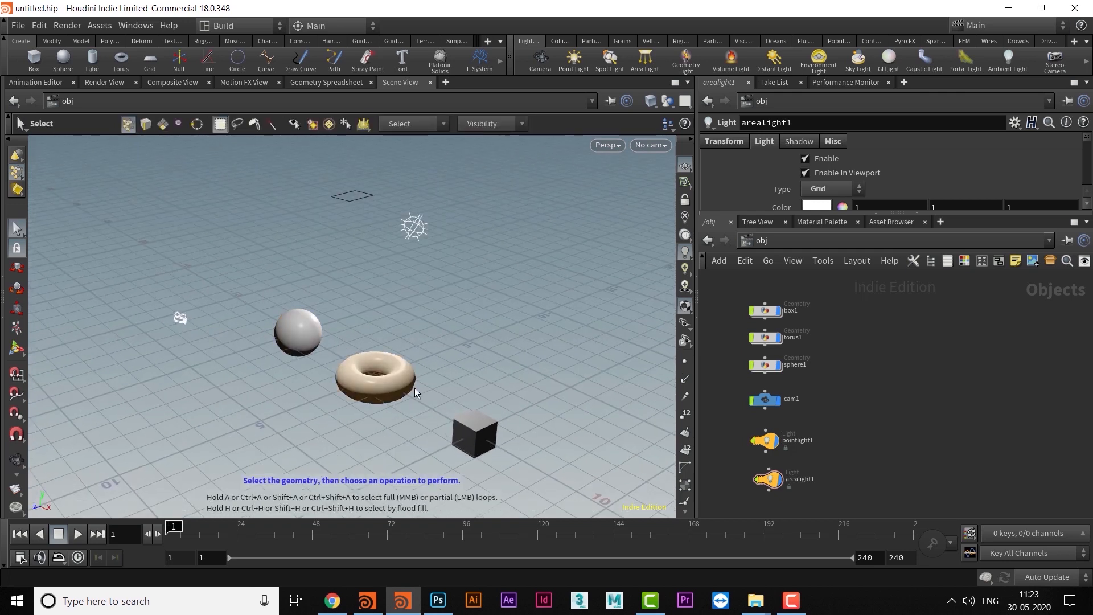
left_click_drag(453, 430, 375, 364, "alt")
left_click_drag(465, 353, 379, 272, "alt")
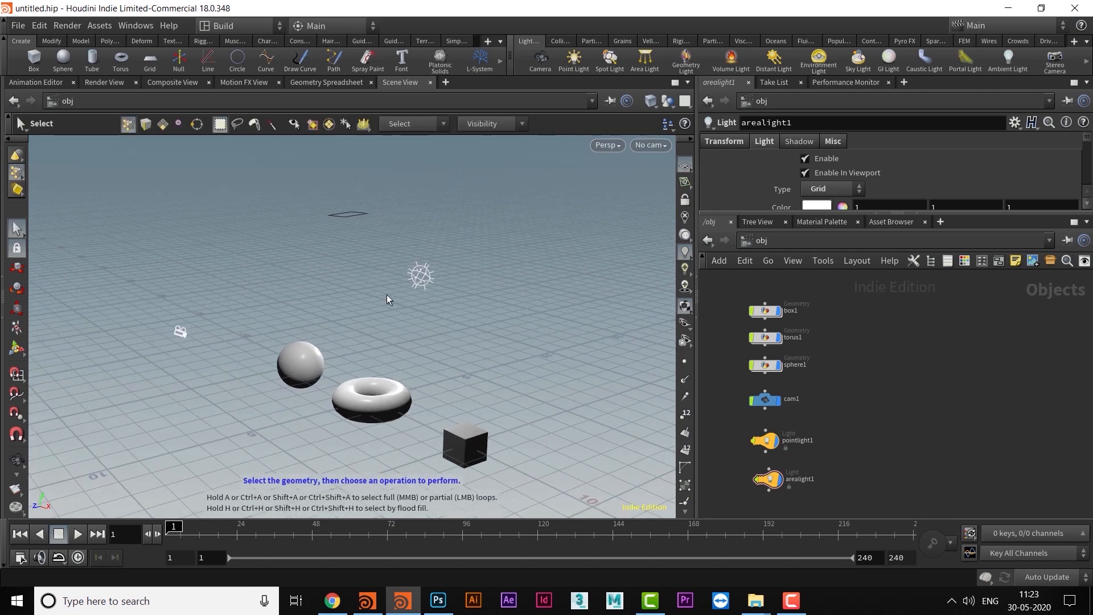
left_click_drag(328, 297, 417, 374, "alt")
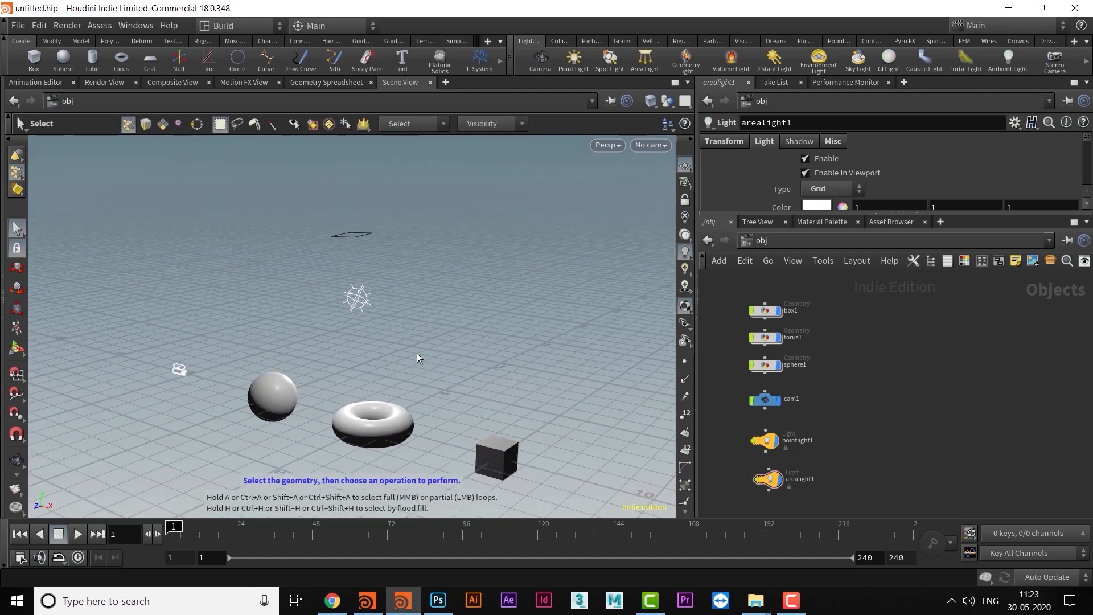
left_click_drag(306, 356, 345, 310, "alt")
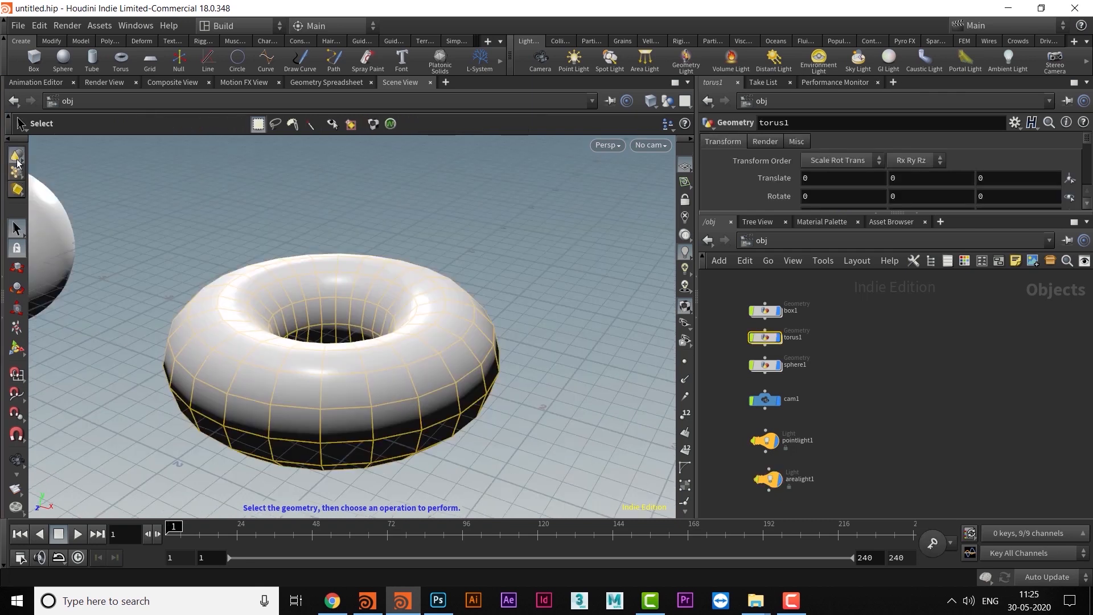
- Check which object types are selectable and inspect the whole scene around the selected torus
right_click(15, 157)
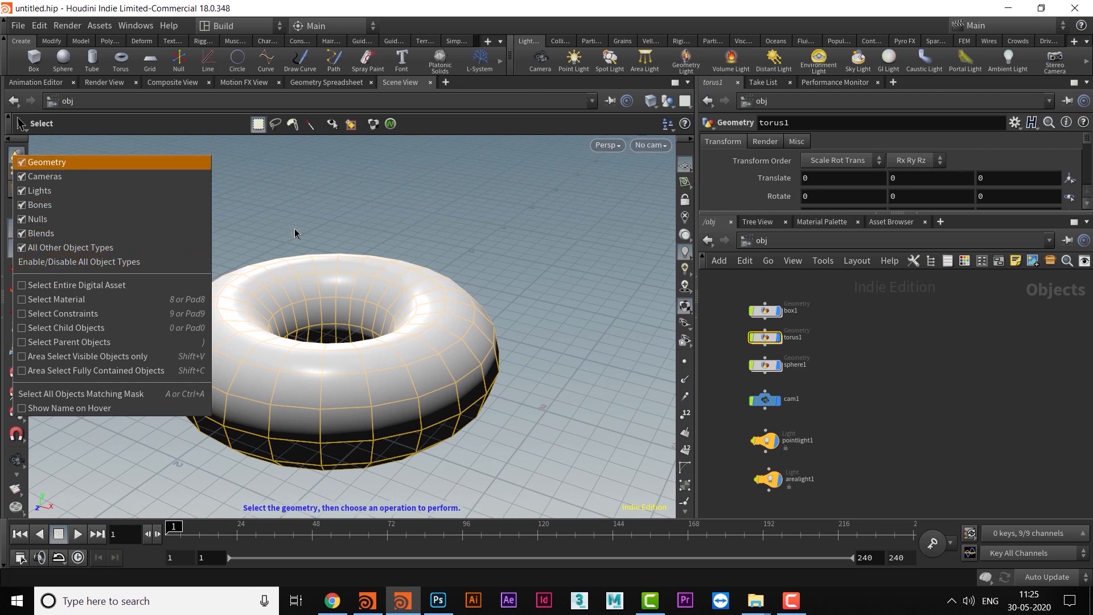
left_click(377, 206)
right_click_drag(463, 235, 336, 267, "alt")
middle_click_drag(336, 267, 437, 300, "alt")
right_click_drag(437, 300, 390, 289, "alt")
middle_click_drag(390, 289, 329, 369, "alt")
scroll(400, 295, "down", 7)
left_click_drag(329, 369, 344, 305, "alt")
middle_click_drag(344, 305, 342, 355, "alt")
left_click_drag(341, 355, 369, 348, "alt")
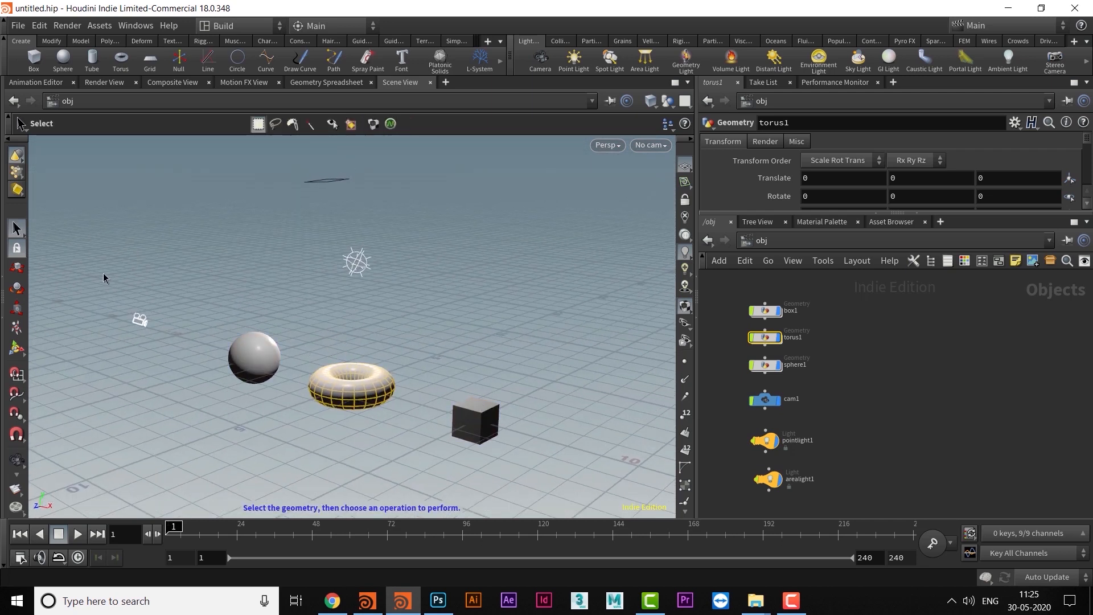
- Select the camera in the viewport
left_click_drag(156, 357, 179, 381)
middle_click_drag(283, 314, 276, 332, "alt")
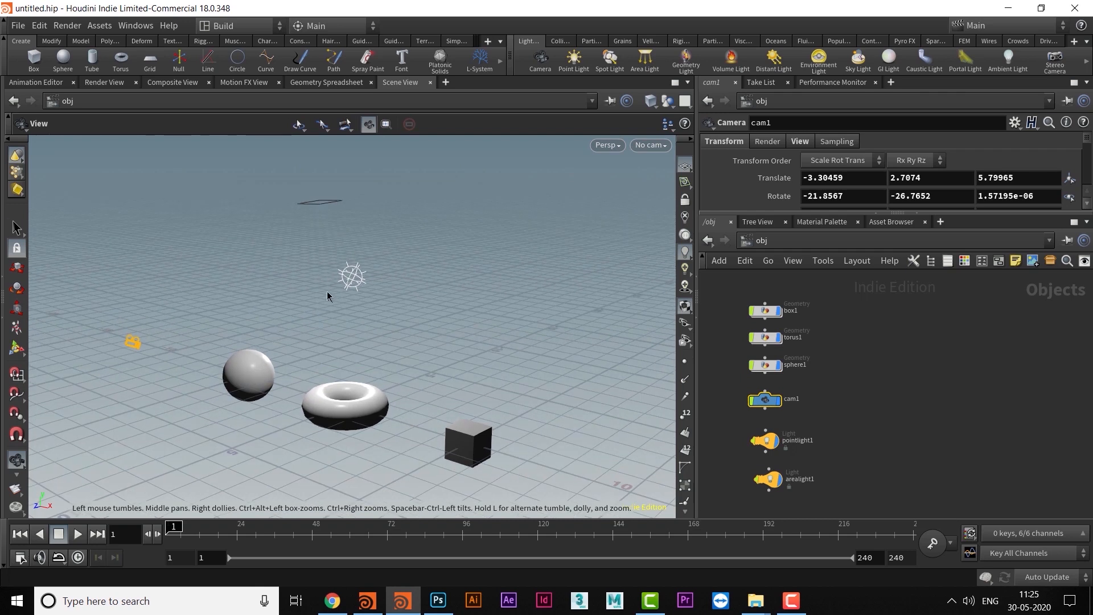
left_click_drag(289, 248, 427, 340)
mouse_move(397, 280)
left_mouse_down("alt")
mouse_move(324, 232)
mouse_move(242, 202)
mouse_move(419, 259)
mouse_move(395, 302)
left_mouse_up("alt")
middle_click_drag(395, 304, 395, 301, "alt")
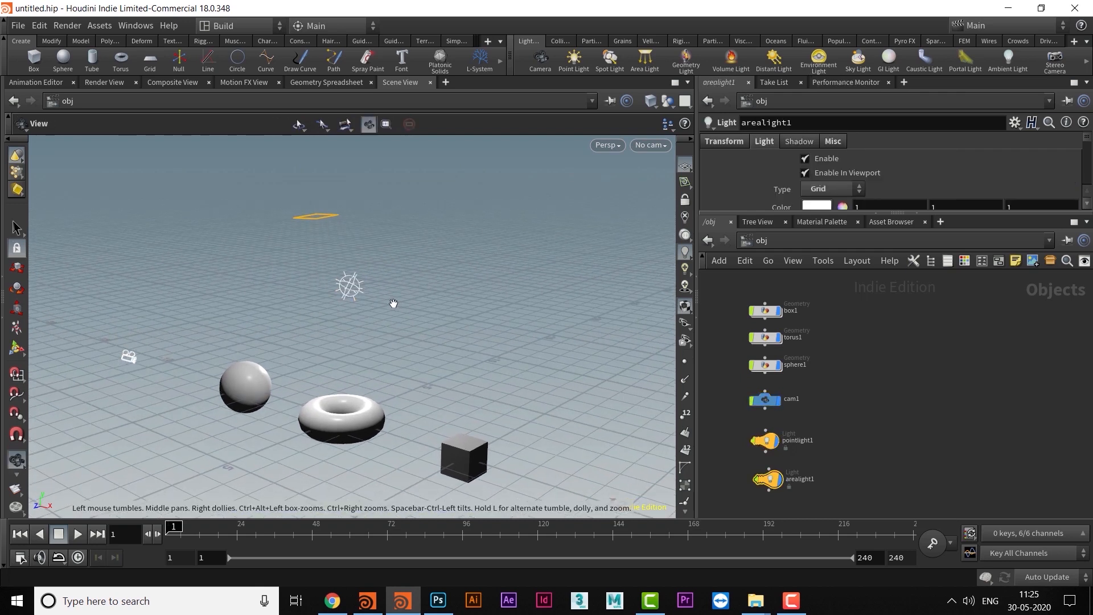
- Lower the selected area light slightly along its vertical axis with the Move tool
left_click(16, 269)
left_click_drag(315, 162, 311, 173)
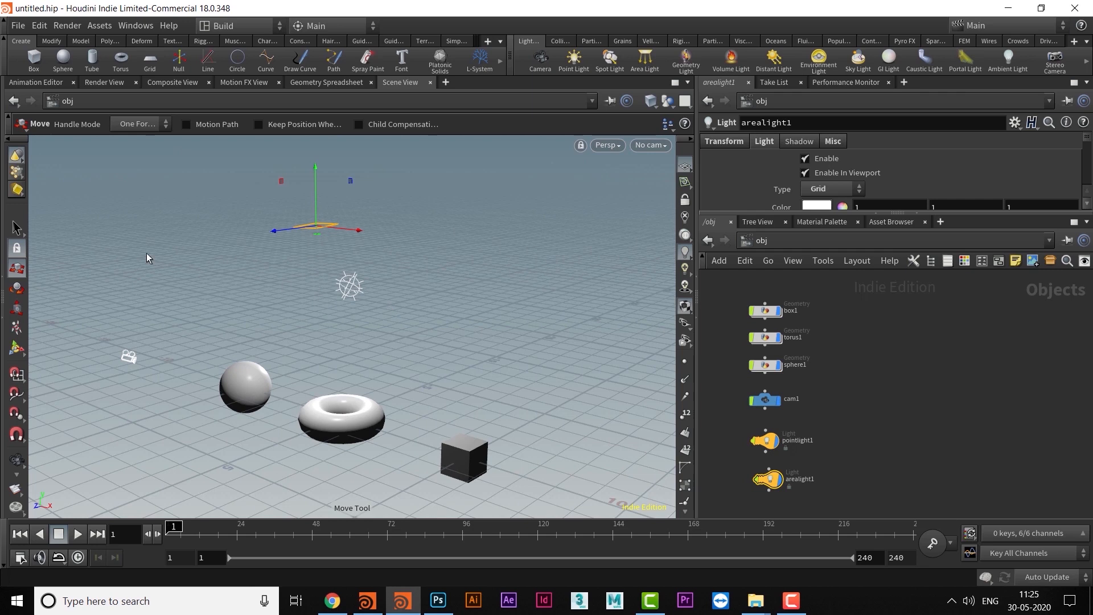
left_click_drag(314, 169, 326, 176)
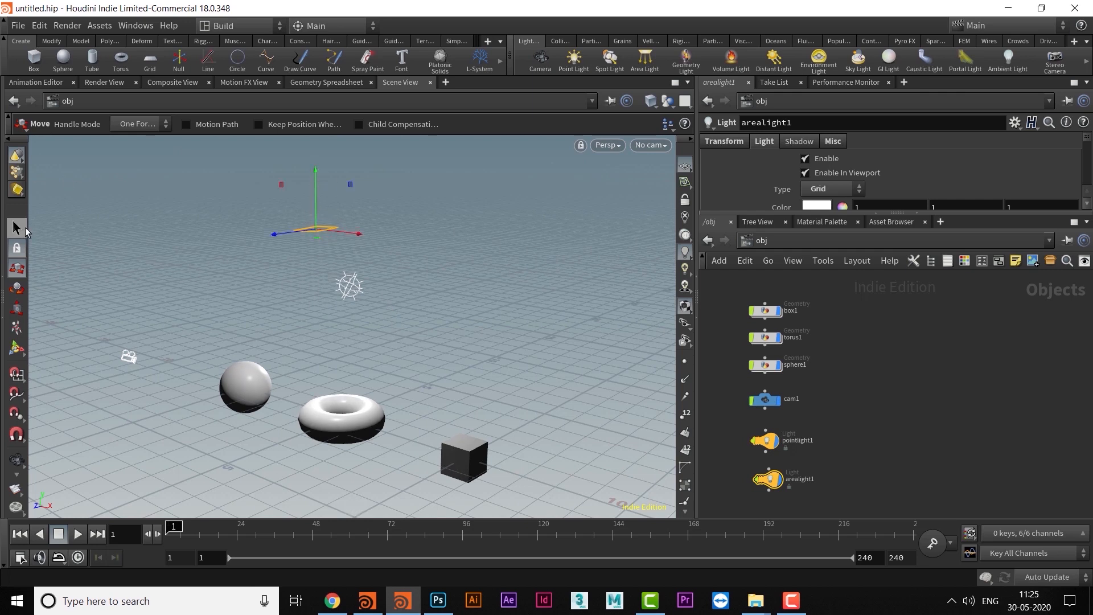
- Select the point light and activate the Scale tool on it
key("s")
left_click(350, 287)
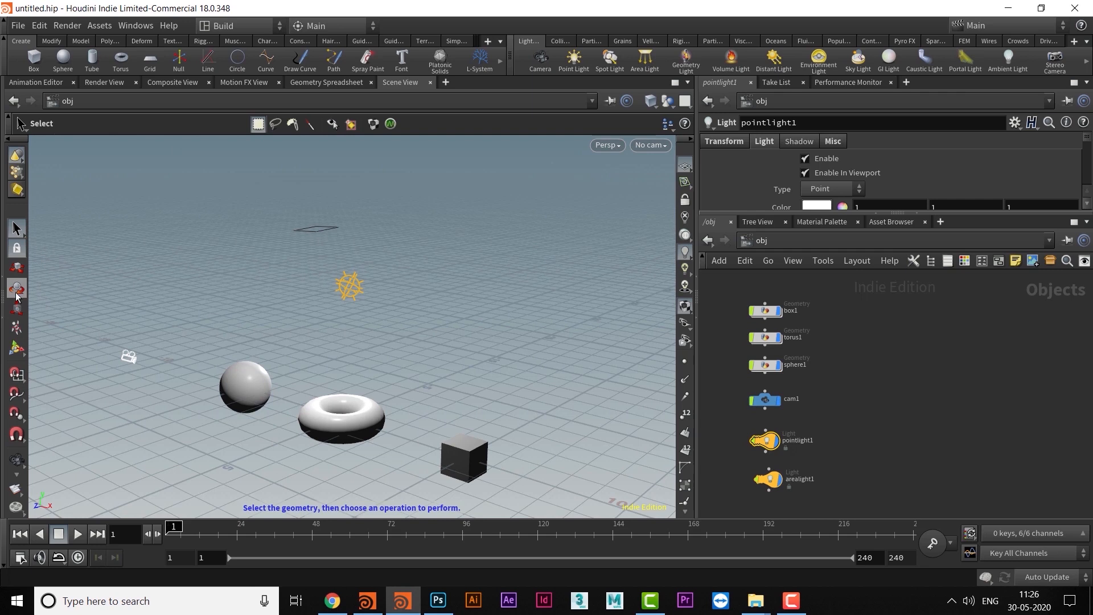
left_click(17, 311)
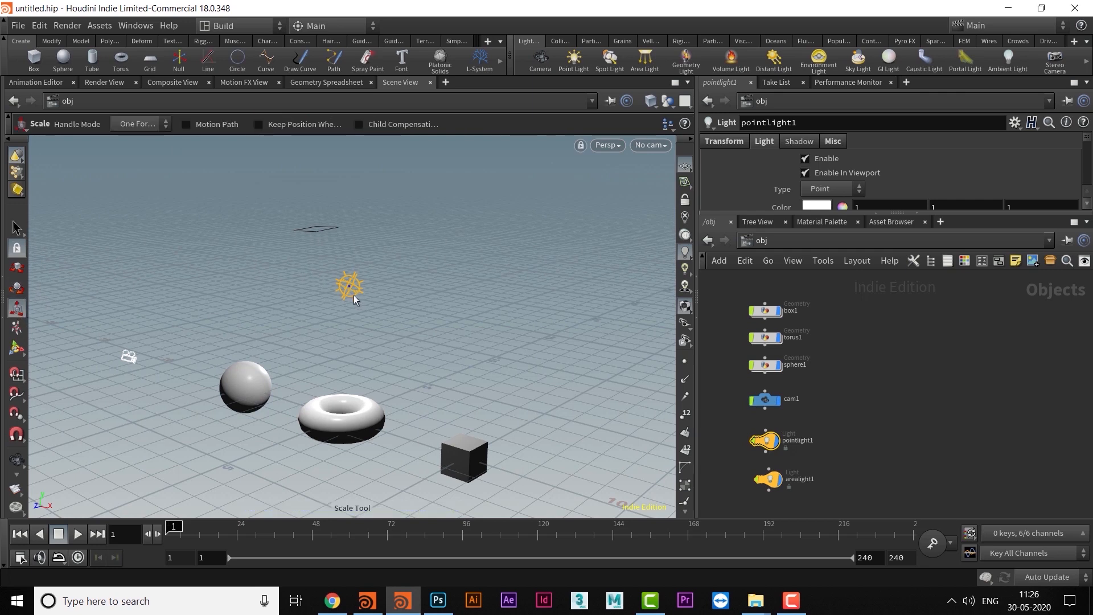
left_click(17, 228)
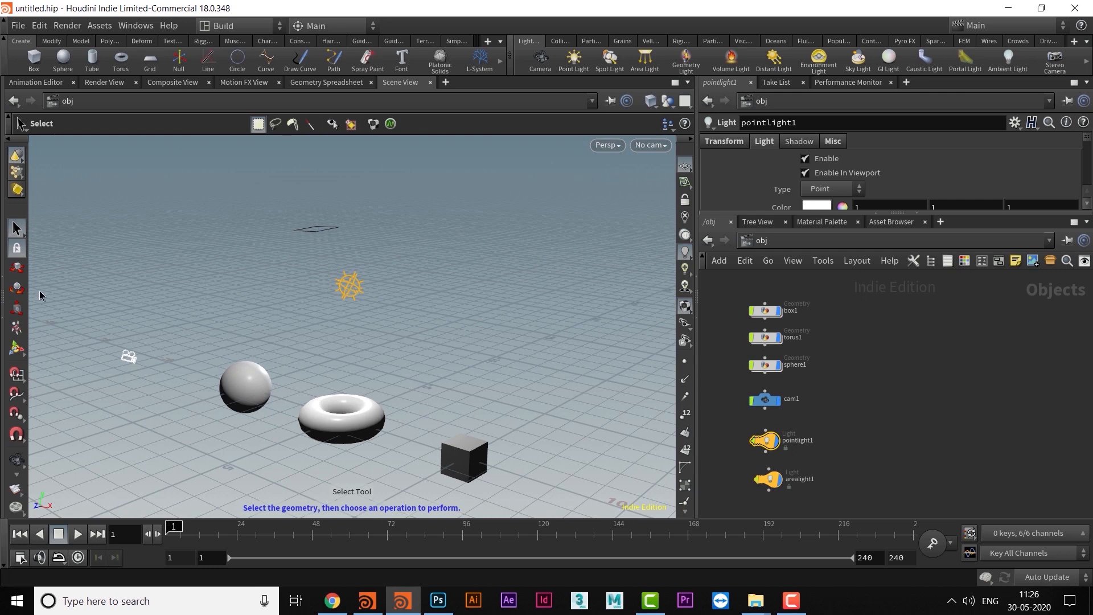
left_click(16, 311)
mouse_move(318, 324)
middle_mouse_down("alt")
mouse_move(314, 333)
mouse_move(331, 313)
middle_mouse_up("alt")
scroll(344, 317, "up", 1, "alt")
scroll(339, 302, "up", 1, "alt")
scroll(319, 311, "up", 3, "alt")
- Raise the point light slightly with the Move tool and activate the Rotate tool on it
left_click(19, 271)
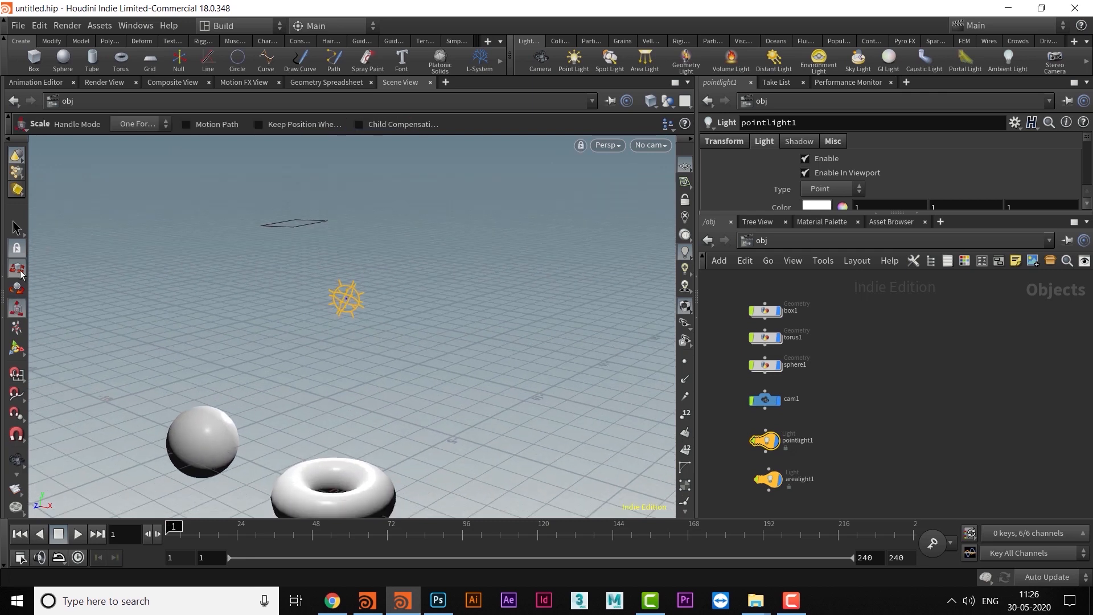
scroll(292, 310, "up", 1, "alt")
left_click_drag(349, 234, 353, 221)
scroll(33, 284, "up", 1, "alt")
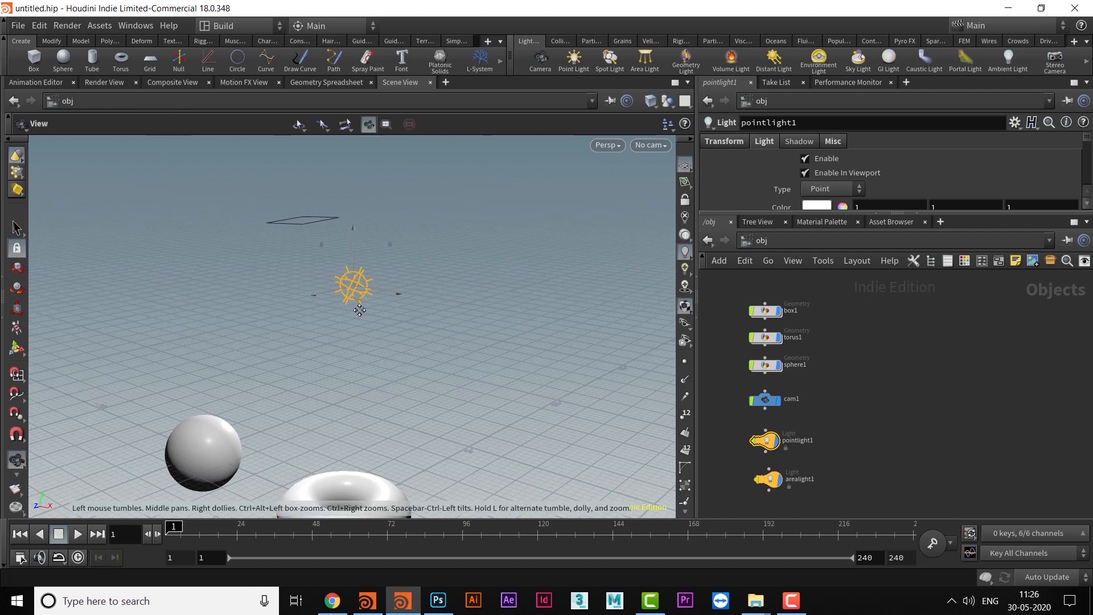
left_click(17, 290)
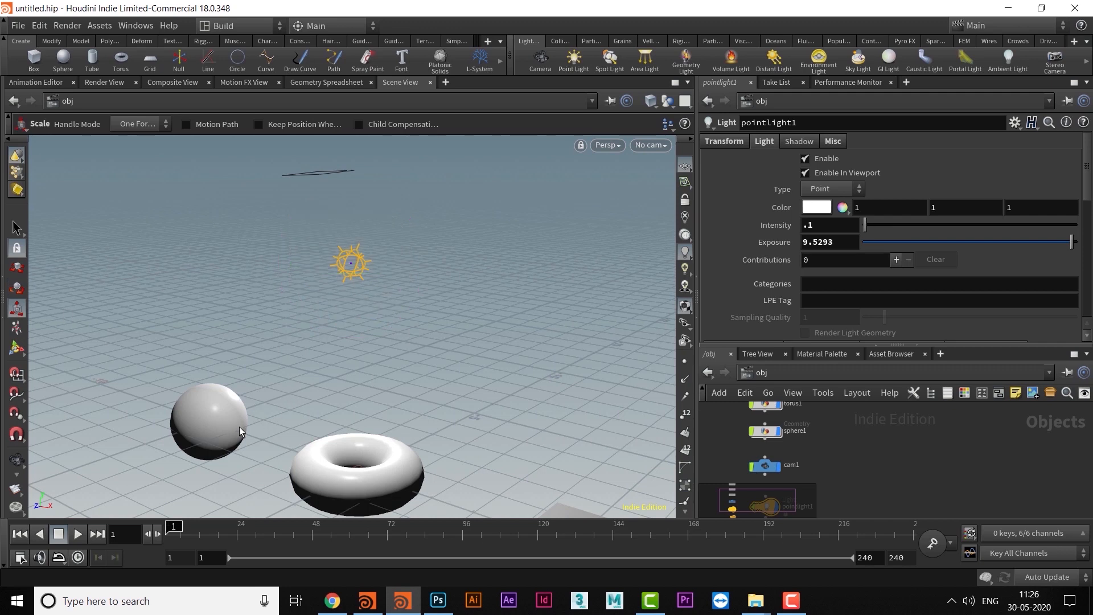
left_click_drag(239, 426, 251, 354, "alt")
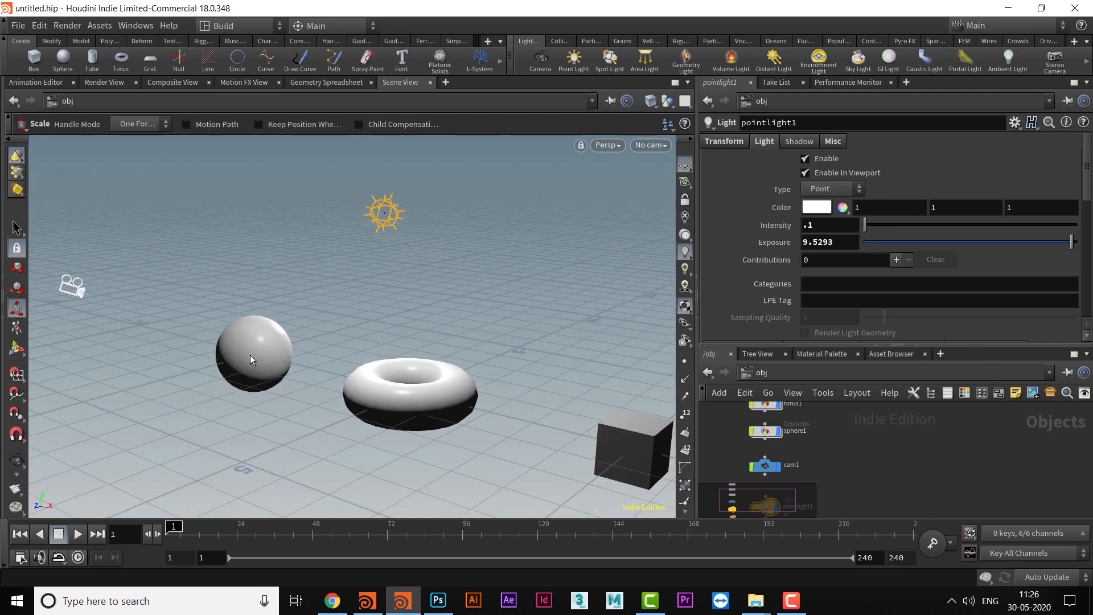
- Select the sphere and scale it uniformly to about 1.25 with the Scale tool
key("s")
left_click(257, 356)
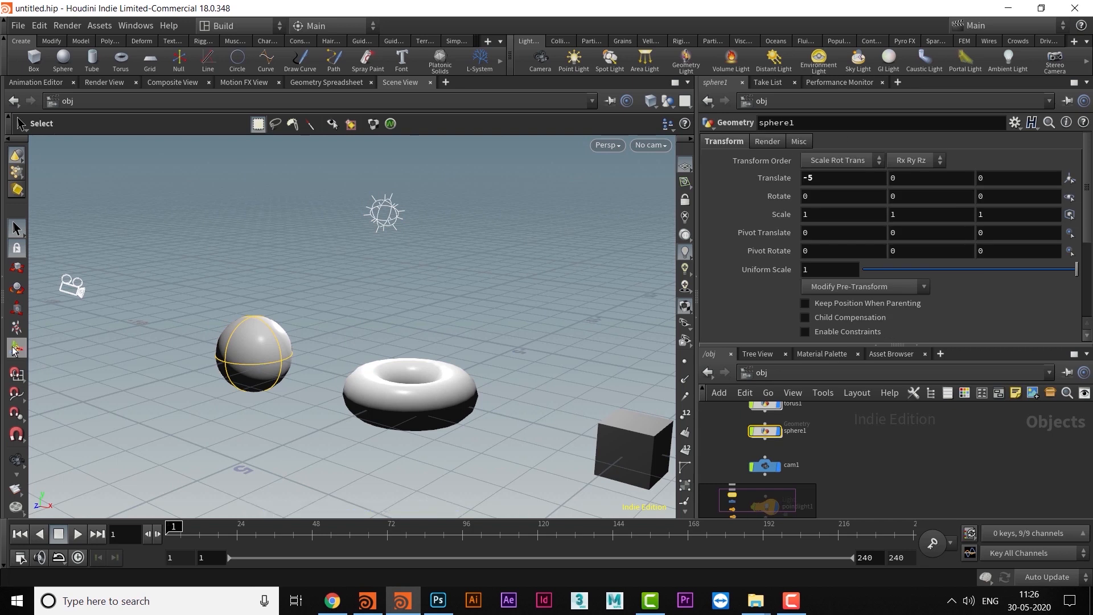
left_click(17, 307)
mouse_move(255, 354)
left_mouse_down()
mouse_move(330, 340)
mouse_move(255, 346)
left_mouse_up()
right_click_drag(317, 298, 337, 332, "alt")
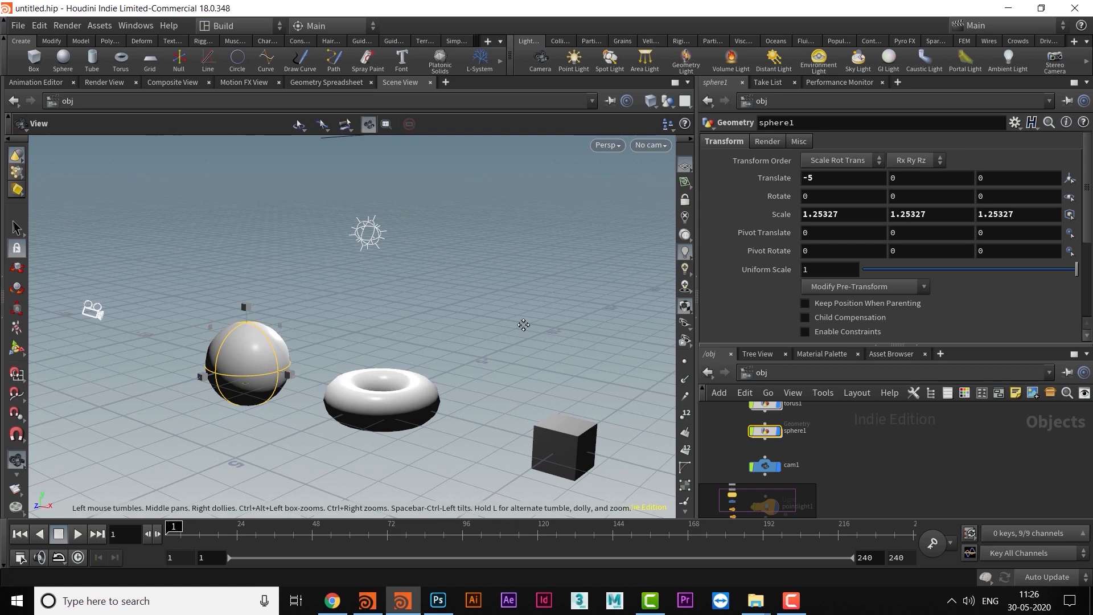
right_click_drag(522, 322, 473, 329, "alt")
middle_click_drag(473, 330, 490, 328, "alt")
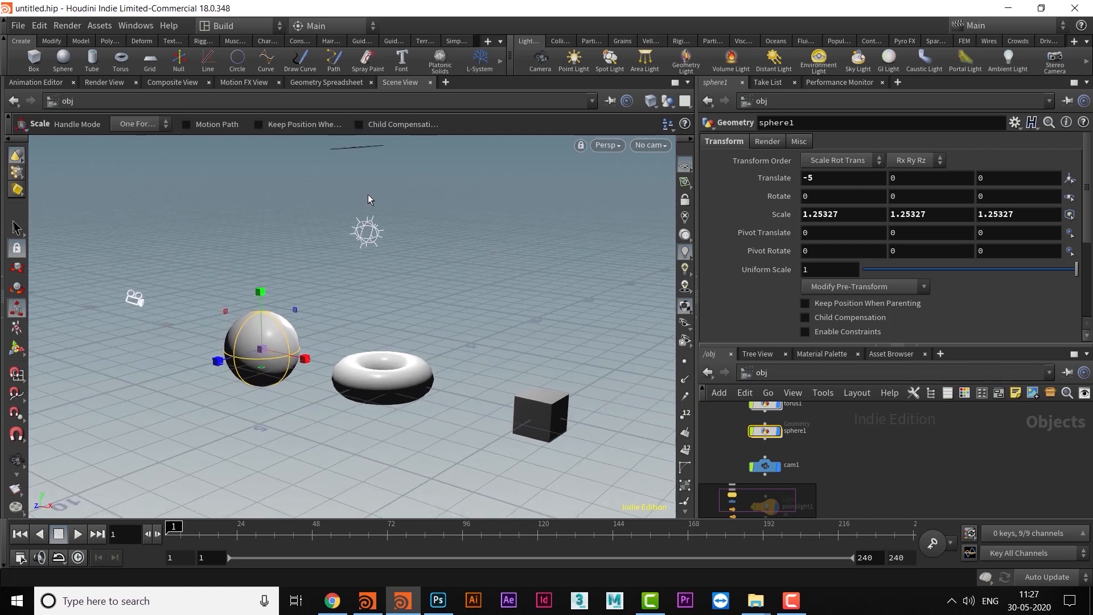
middle_click_drag(190, 319, 217, 326, "alt")
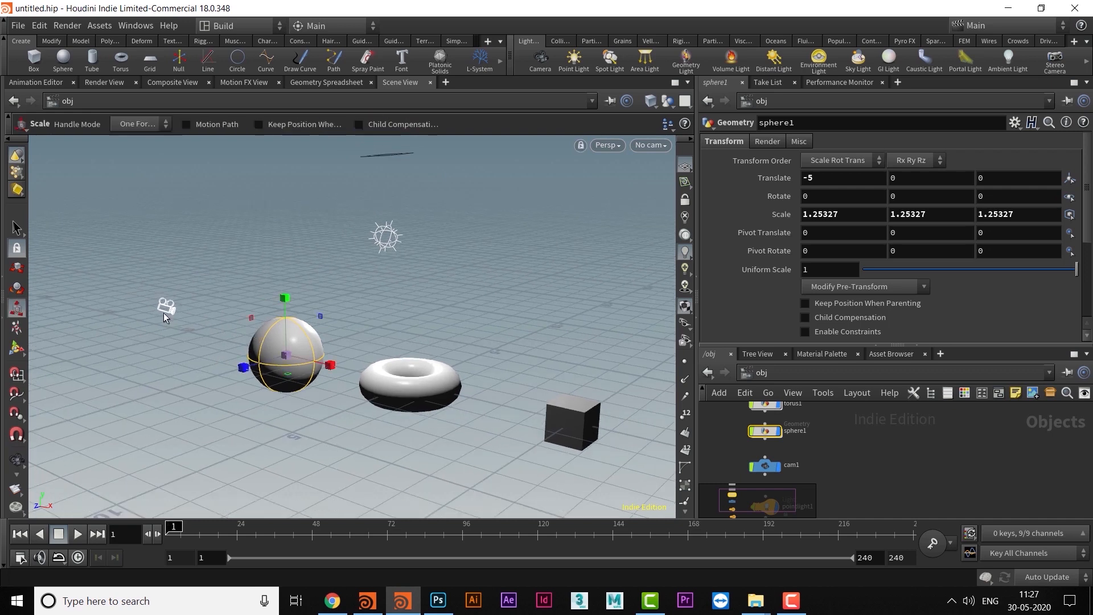
right_click_drag(483, 286, 403, 341, "alt")
left_click_drag(403, 341, 410, 342, "alt")
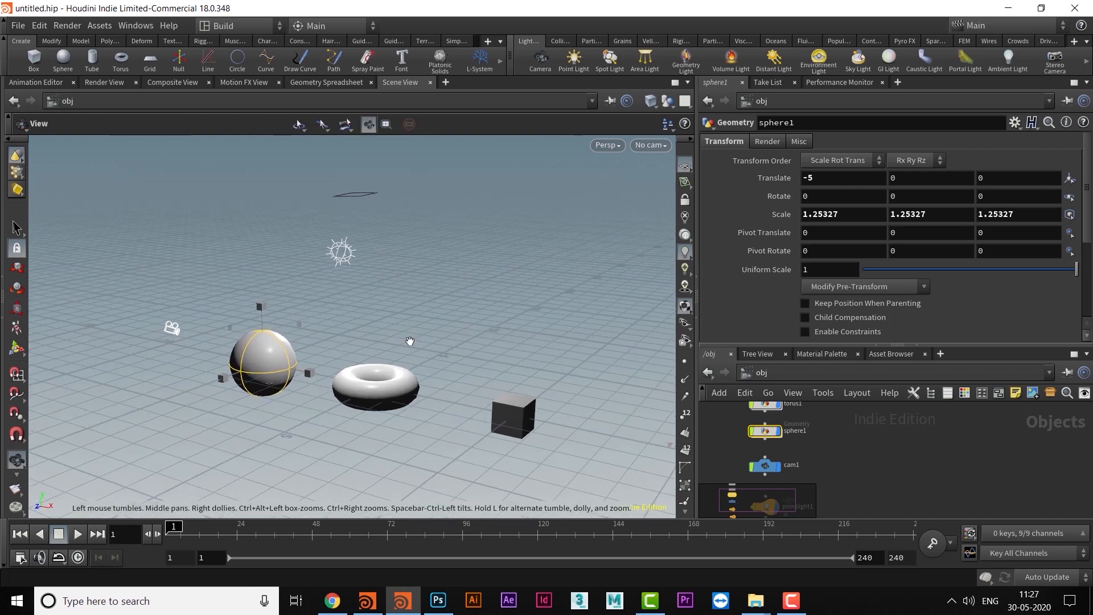
- Exclude Lights from the selectable object types, and make them selectable again
left_click(18, 156)
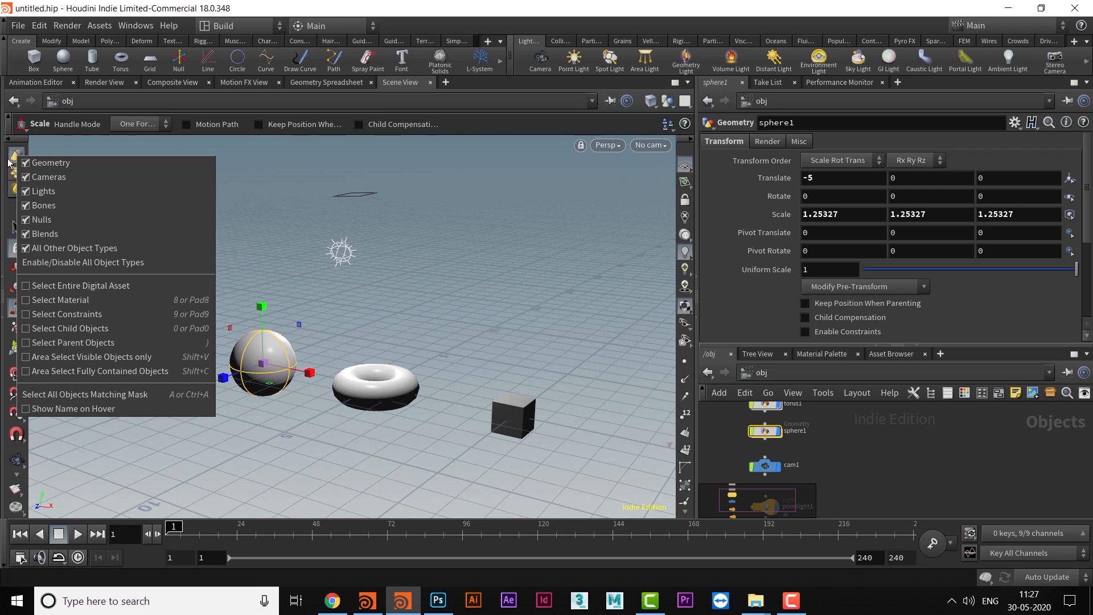
left_click(29, 194)
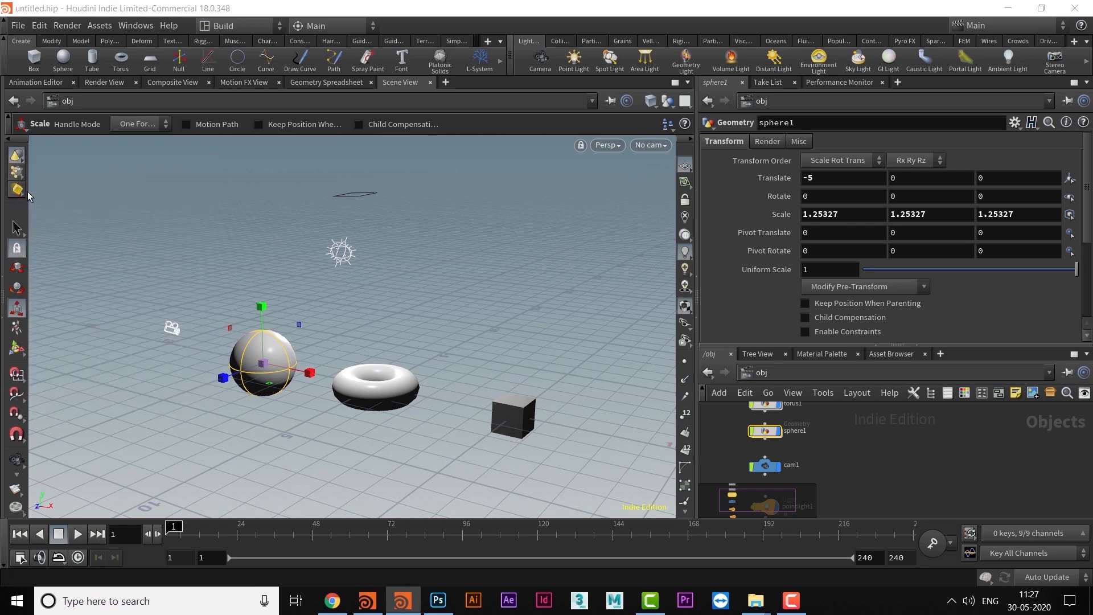
left_click(18, 157)
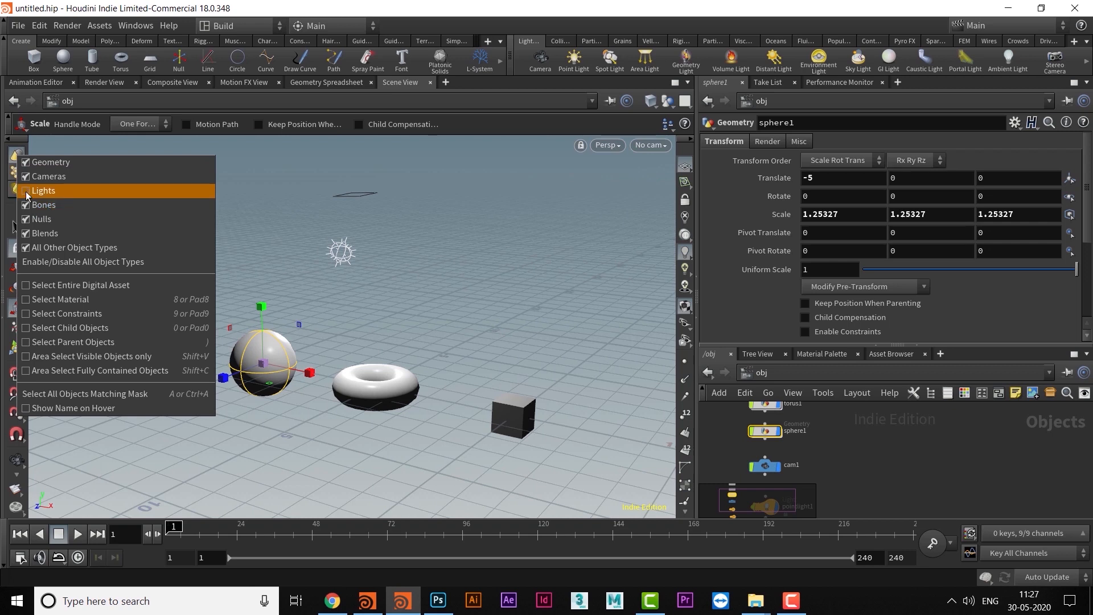
left_click(28, 195)
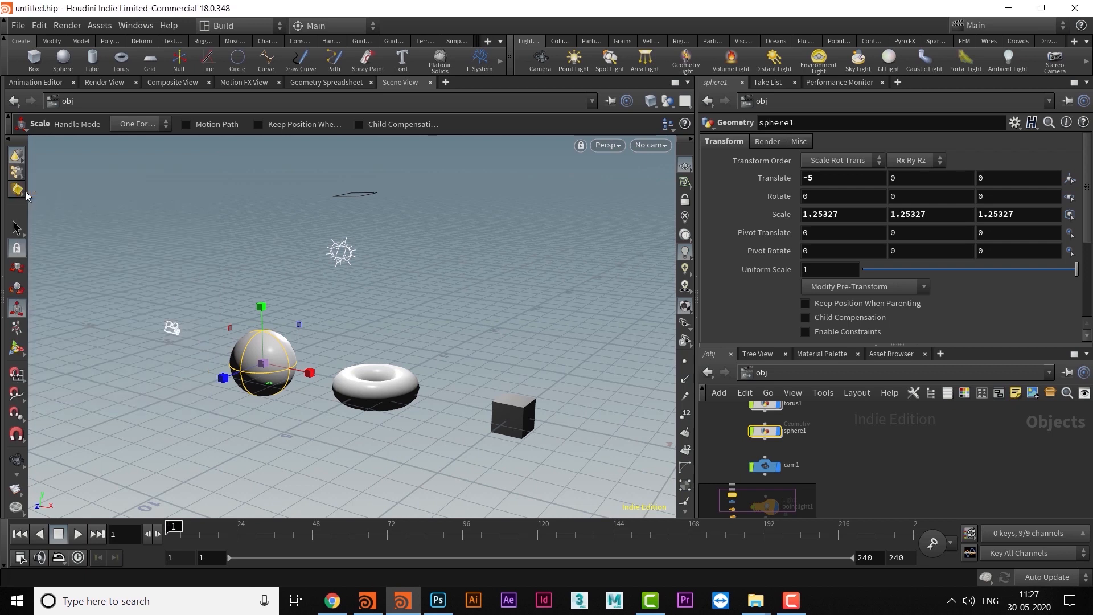
- Disable all selectable object types and re-enable only Geometry
left_click(18, 157)
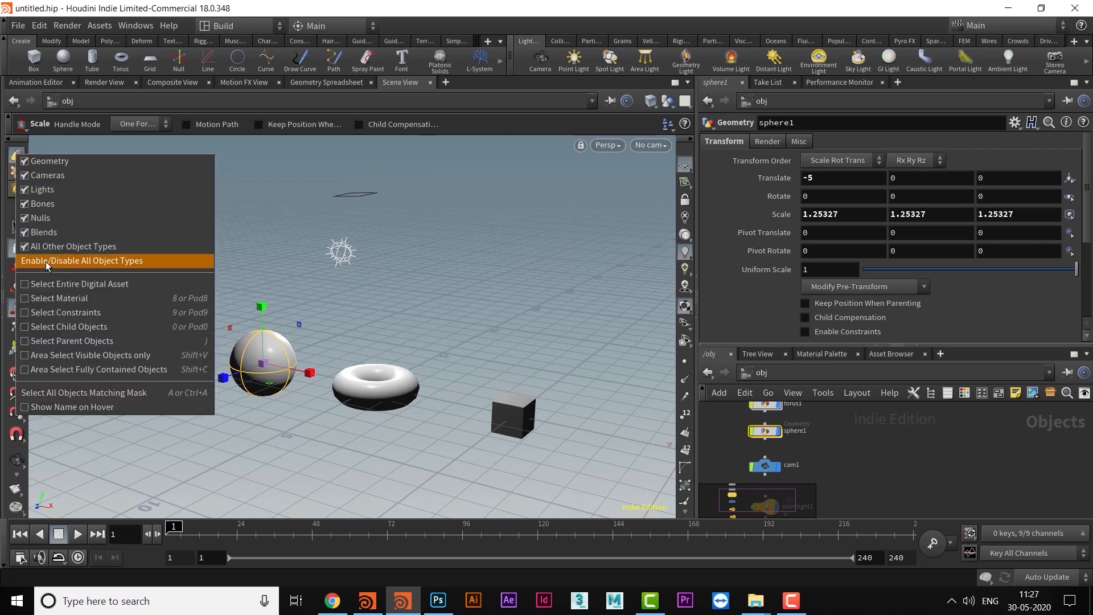
left_click(95, 261)
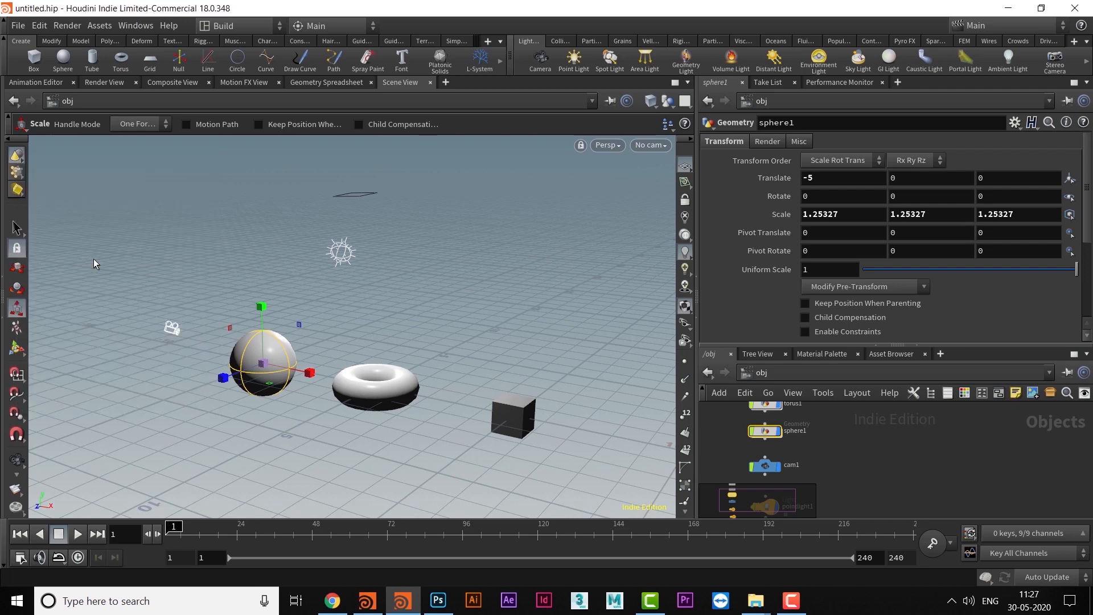
left_click(21, 160)
left_click(248, 220)
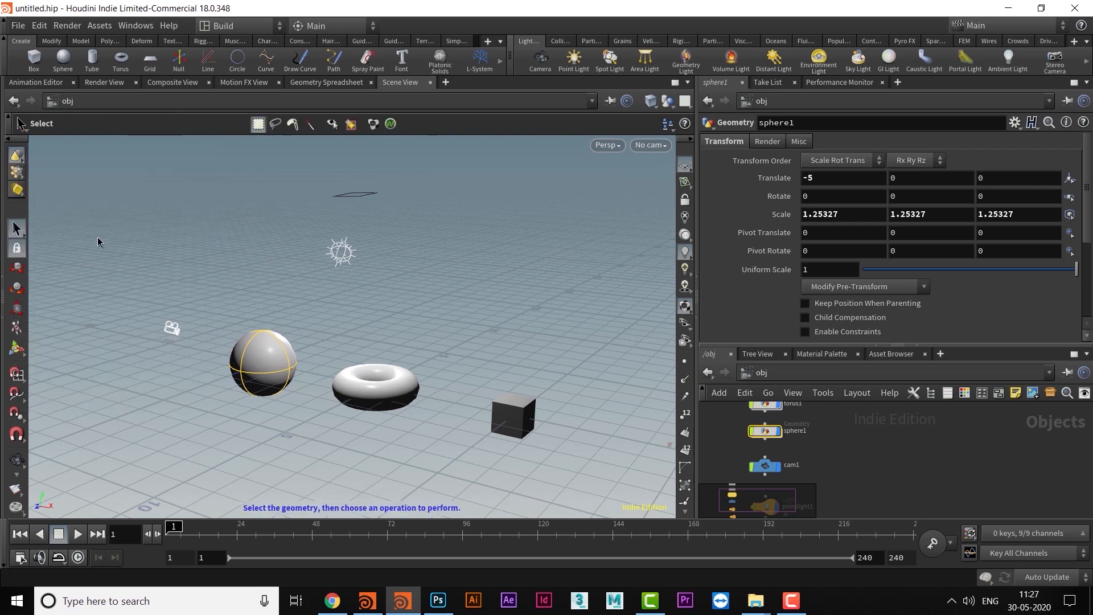
left_click(18, 156)
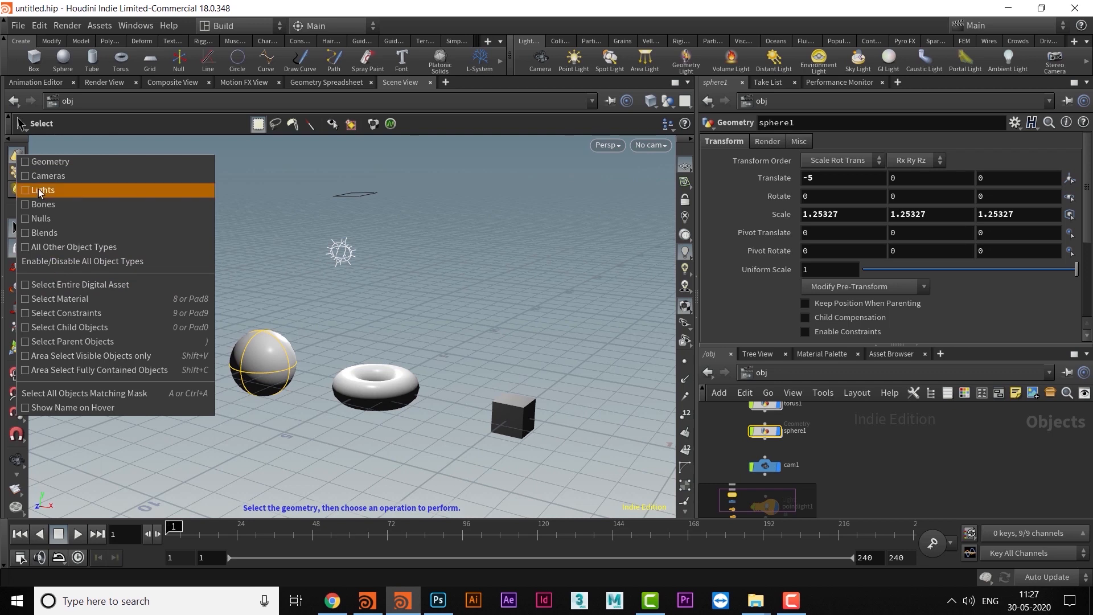
left_click(26, 165)
- Clear the selection and area-select across the whole scene to select the sphere, torus and box
left_click(312, 292)
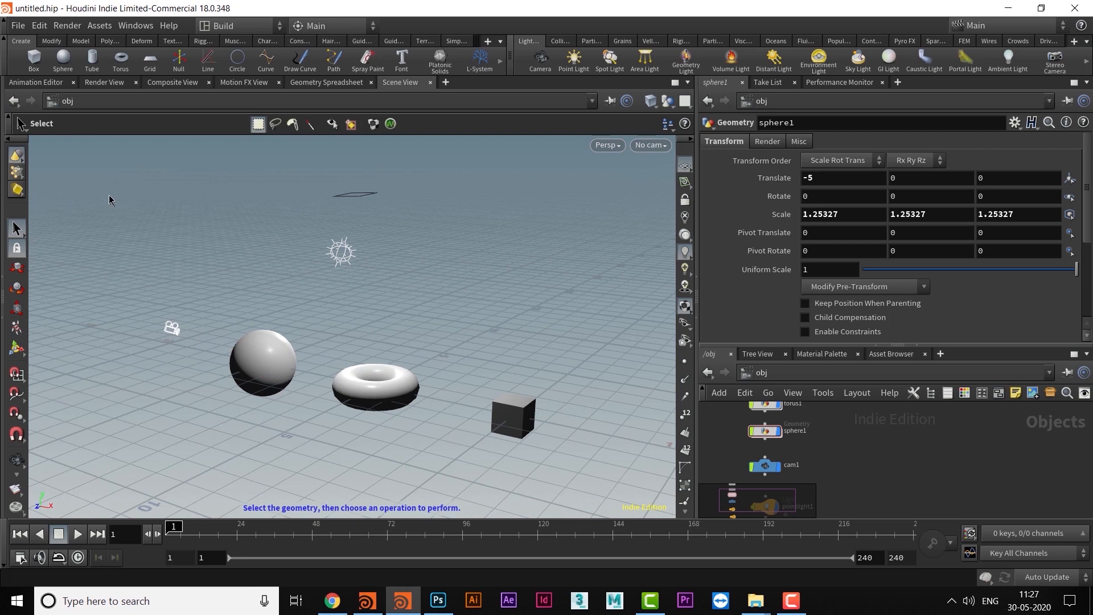
left_click_drag(88, 155, 602, 456)
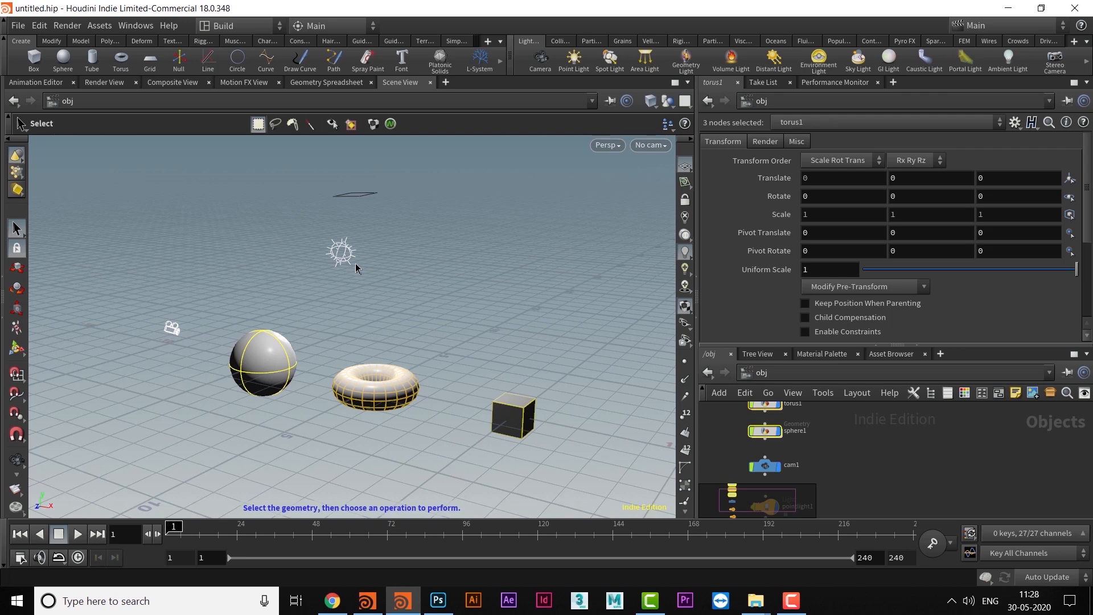
- Make Lights the only selectable object type and area-select across the whole scene to select both lights
right_click(19, 155)
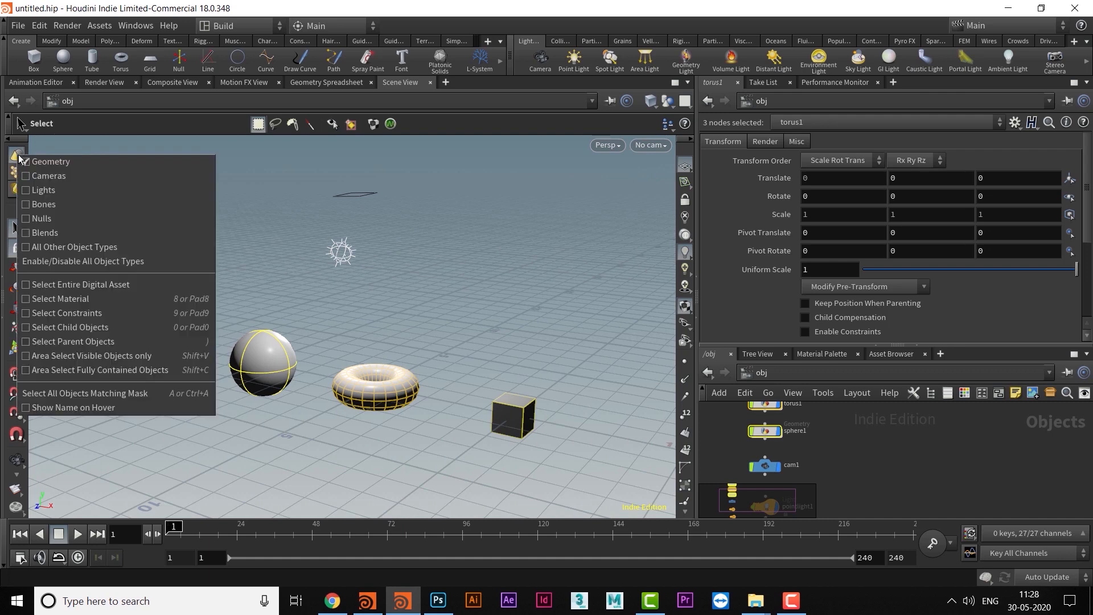
left_click(25, 190)
right_click(19, 158)
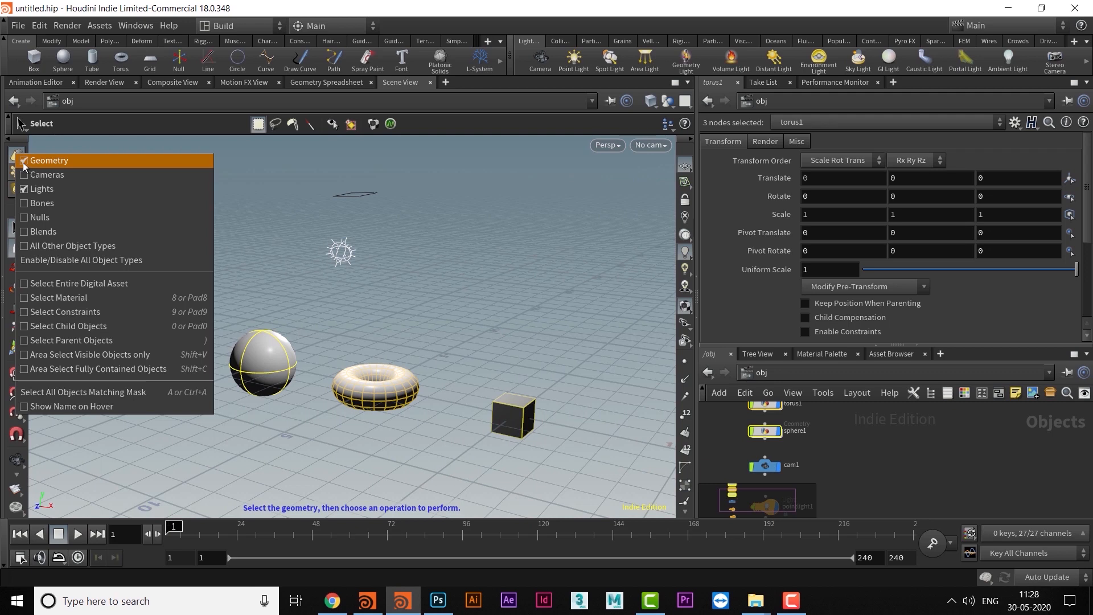
left_click(23, 162)
left_click_drag(103, 174, 596, 476)
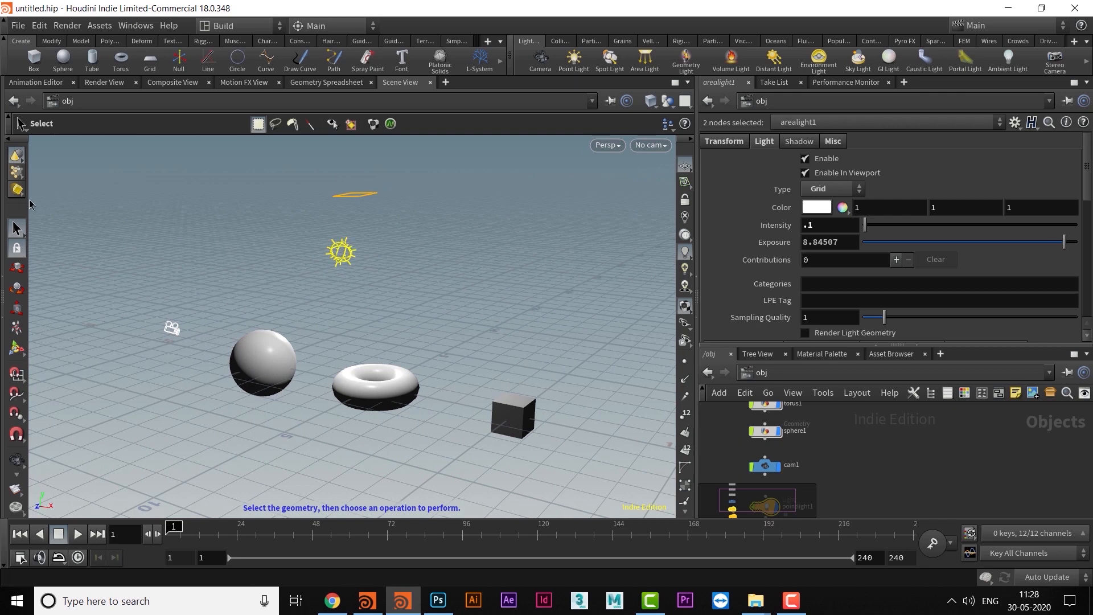
- Re-enable all object types for selection in the viewport
left_click(17, 155)
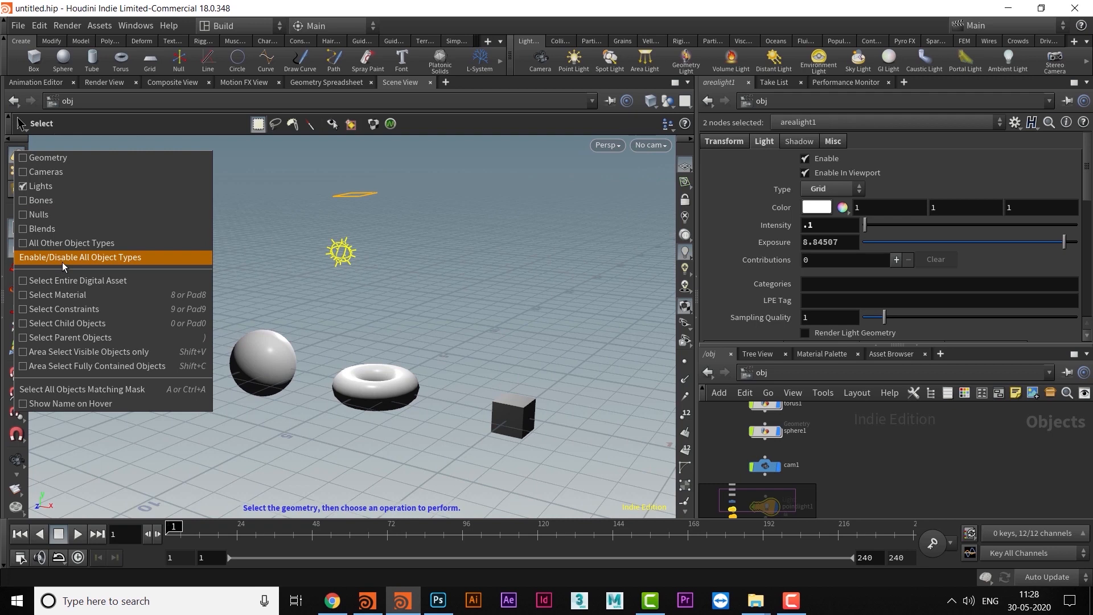
left_click(44, 257)
left_click(18, 159)
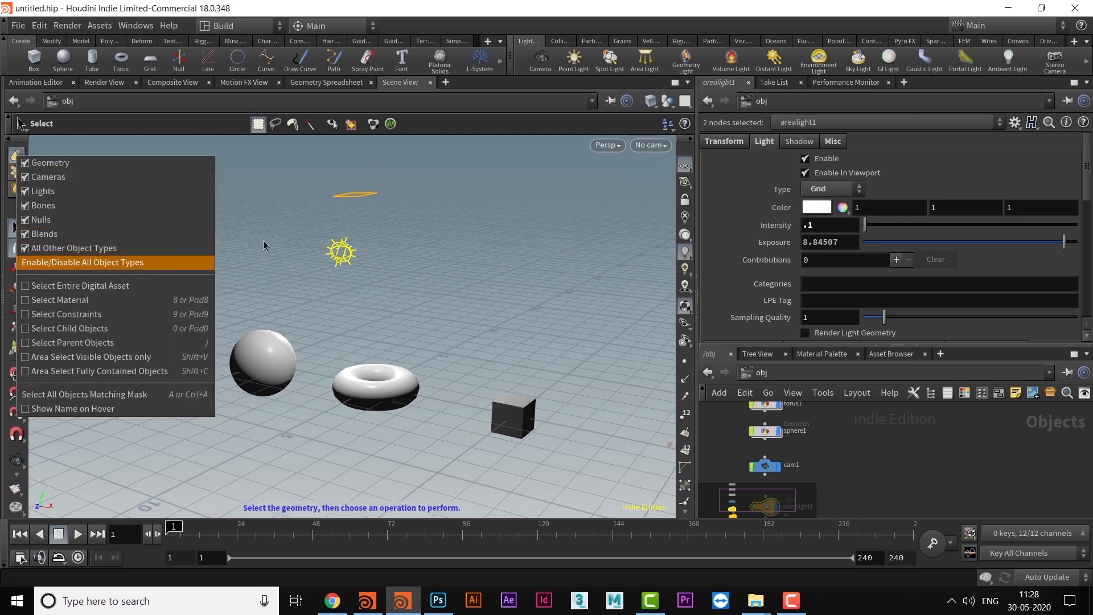
left_click(46, 262)
key("Escape")
- Switch to geometry component selection and examine the list of component types and selection options
left_click_drag(507, 339, 378, 314)
middle_click_drag(346, 315, 337, 317)
right_click_drag(337, 317, 384, 352)
left_click_drag(384, 352, 230, 403)
scroll(230, 403, "up", 3)
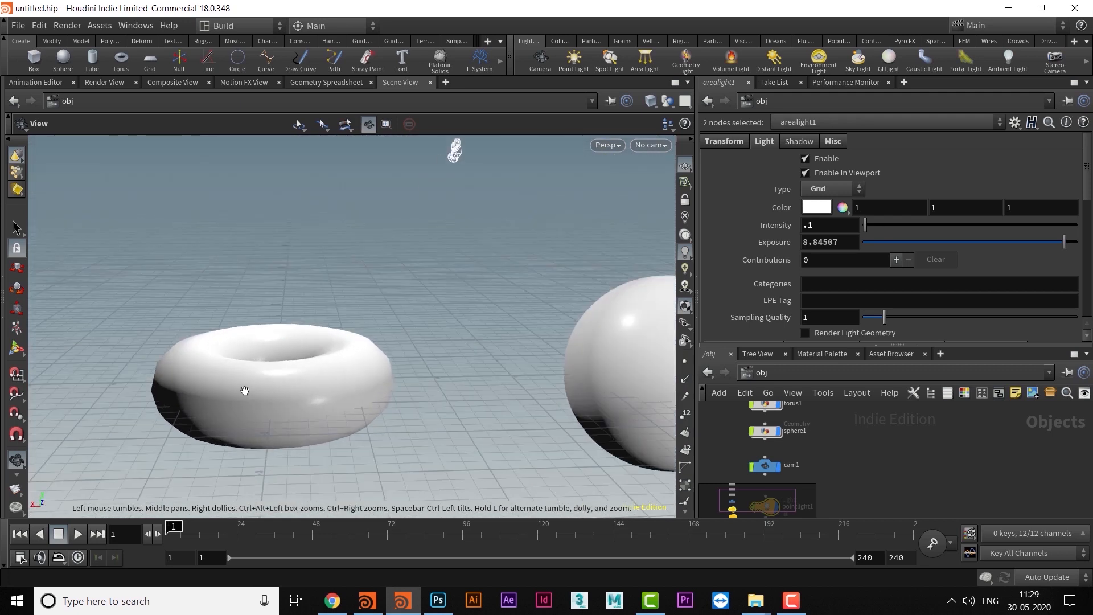
key("s")
left_click(285, 358)
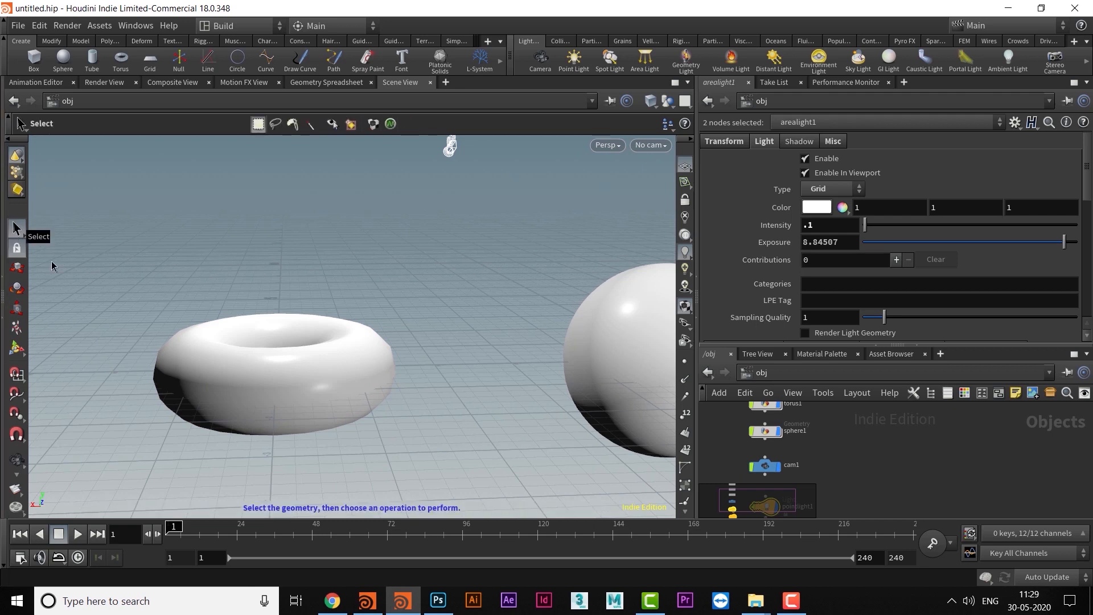
middle_click_drag(342, 336, 361, 333, "alt")
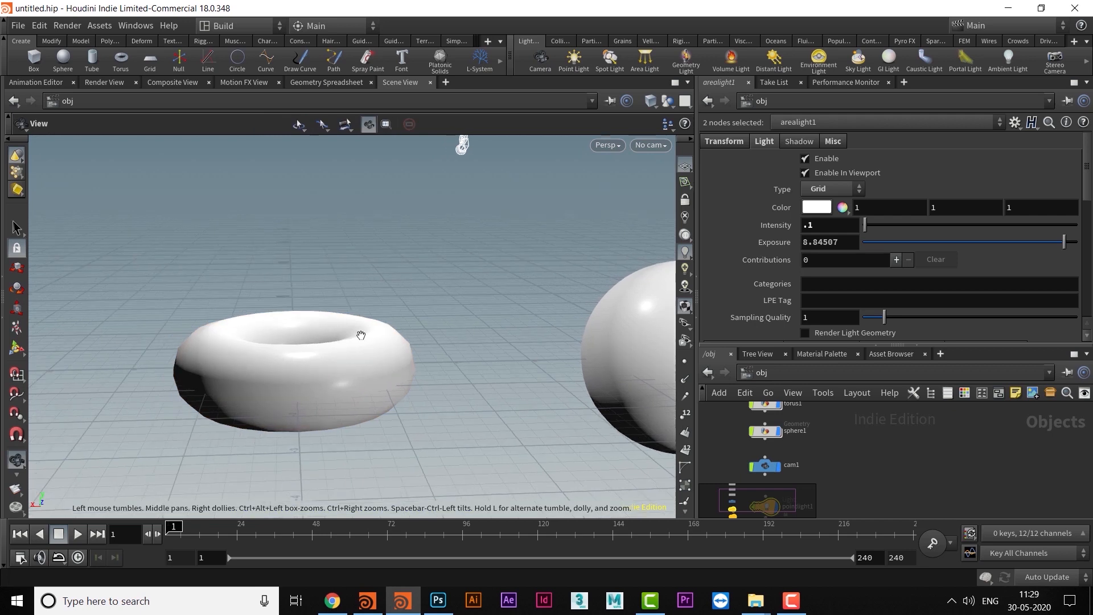
left_click(17, 173)
left_click(40, 163)
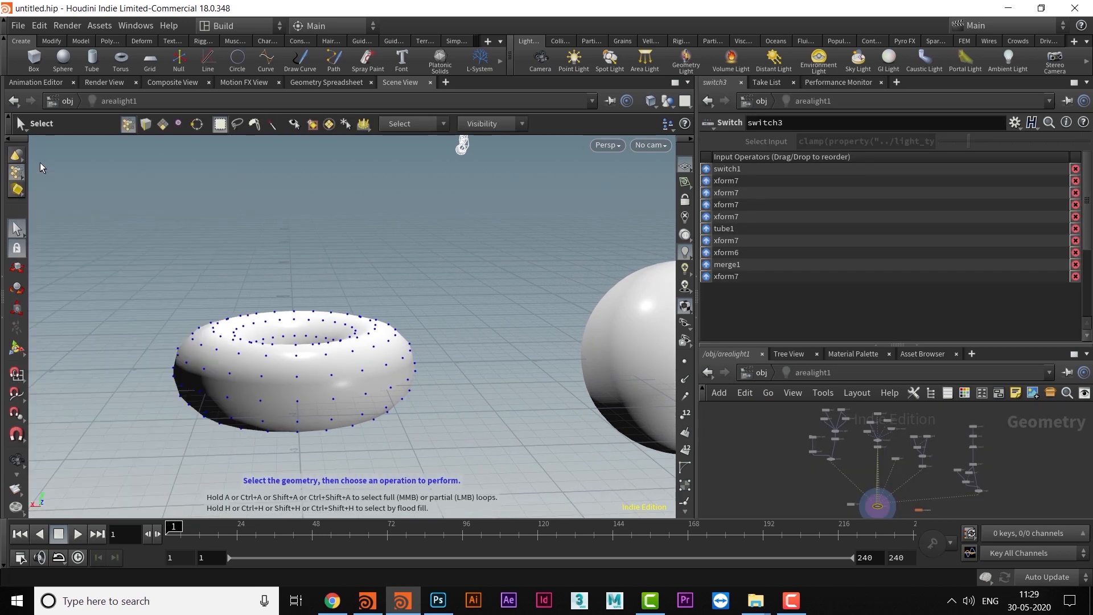
right_click(17, 172)
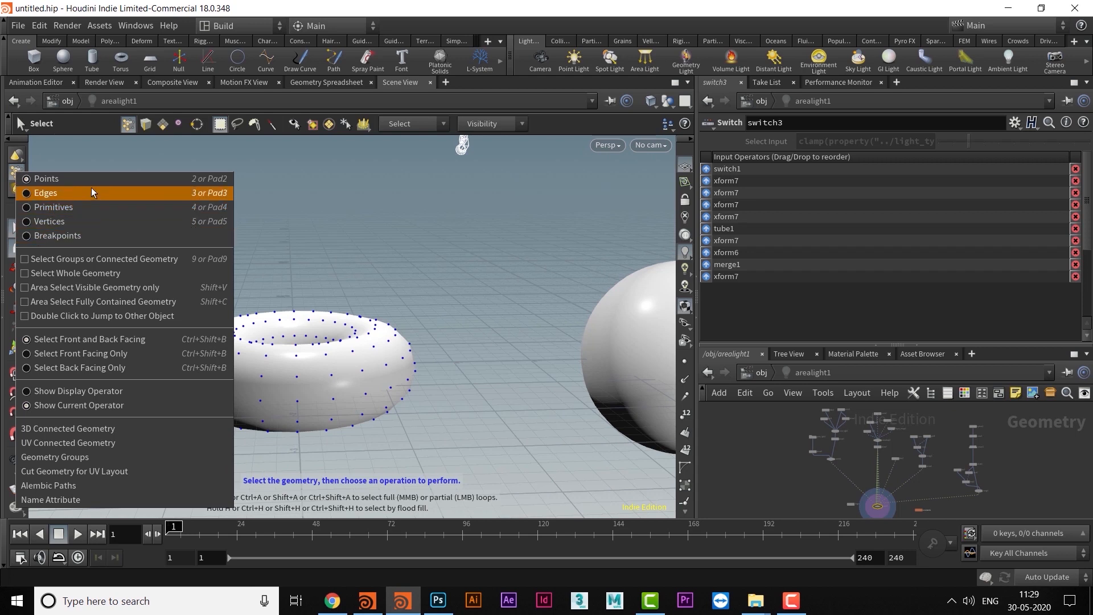
left_click(384, 241)
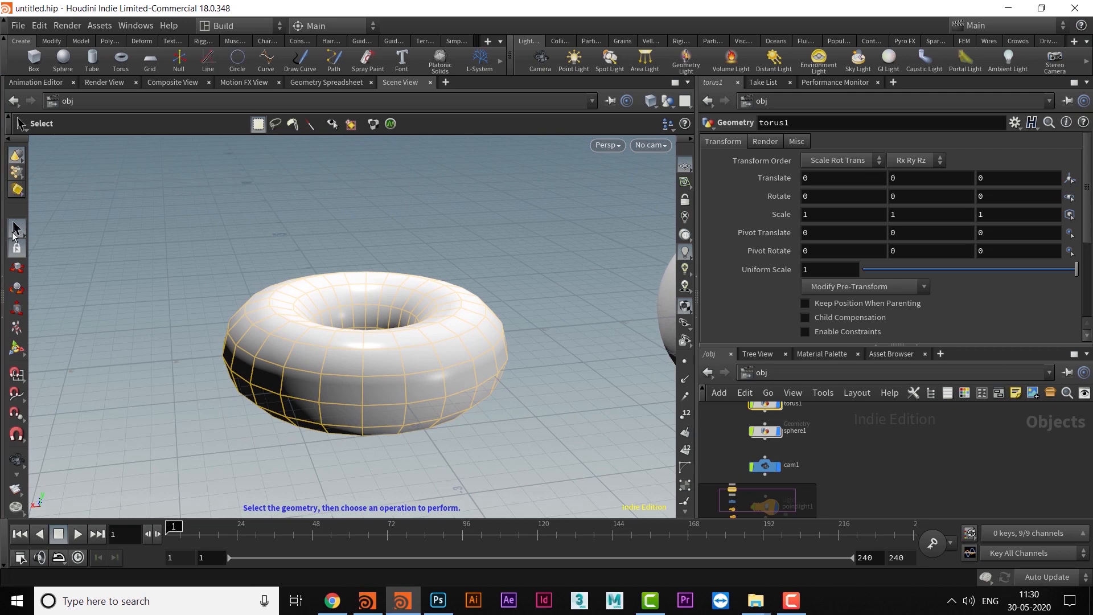
- Set the component type to Points and switch the torus from object selection to point selection
left_click(15, 174)
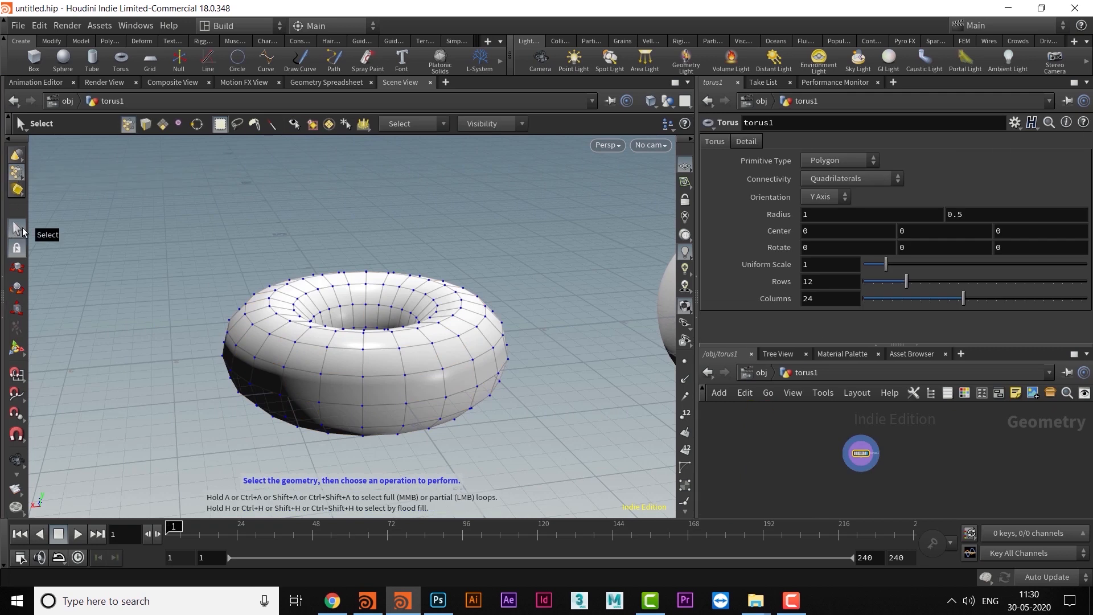
left_click(18, 157)
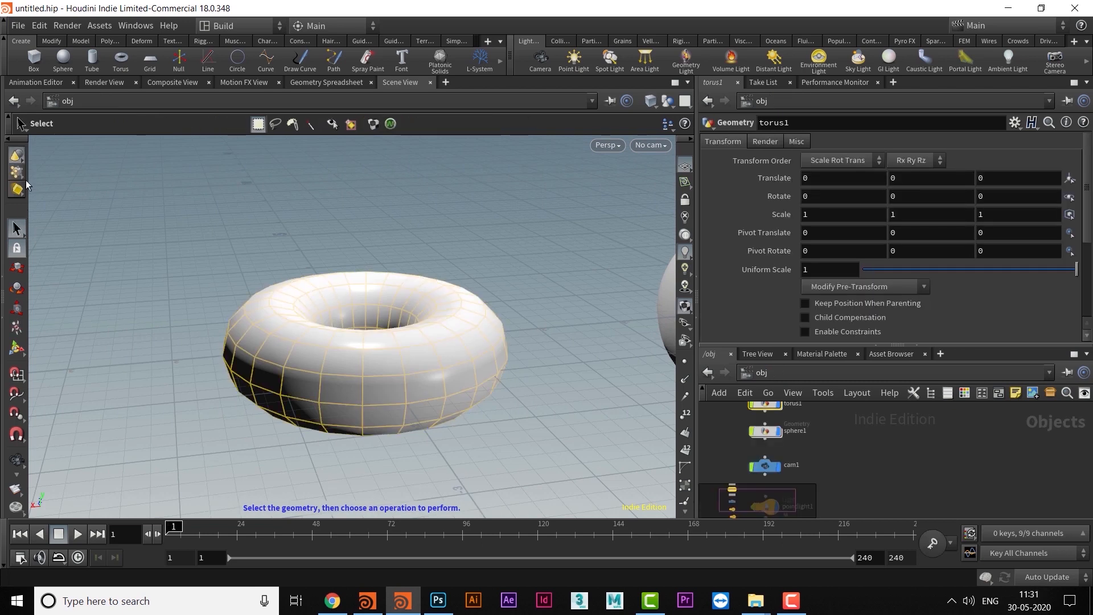
right_click(17, 172)
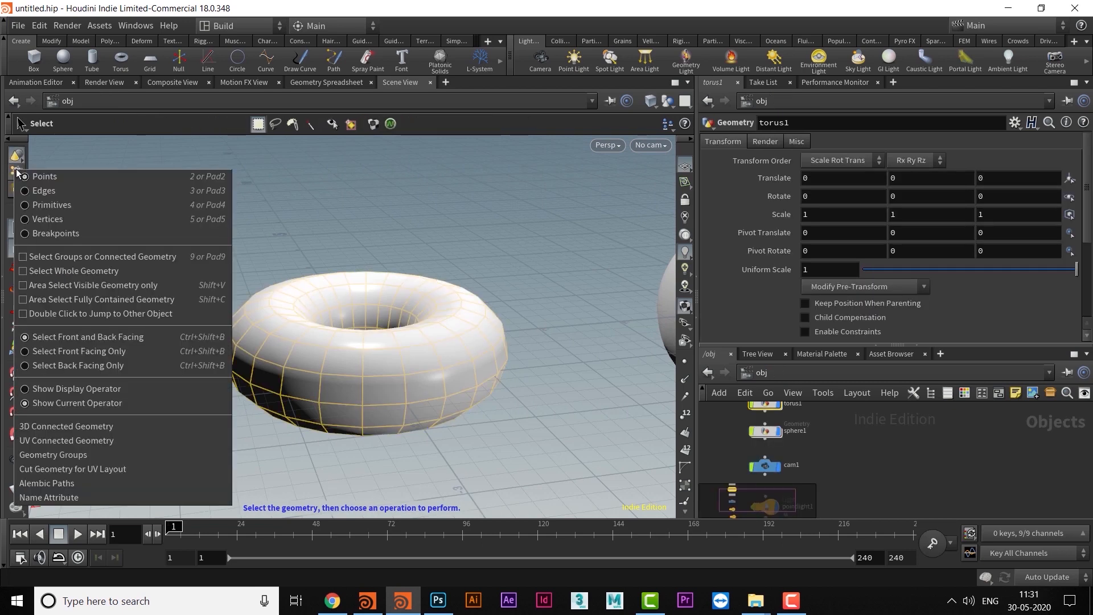
left_click(50, 176)
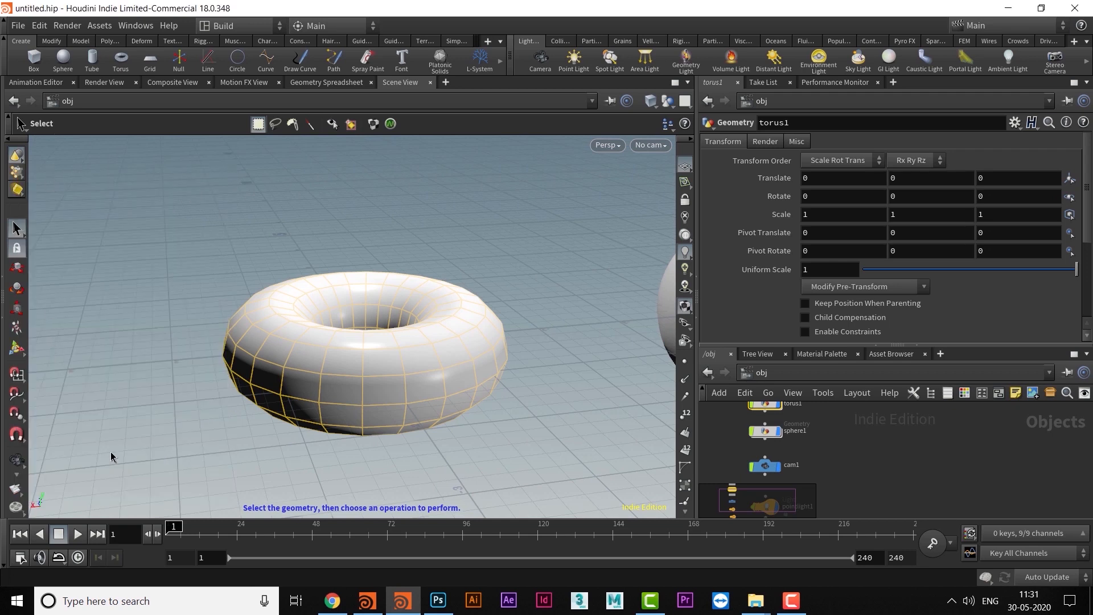
left_click_drag(226, 262, 440, 462)
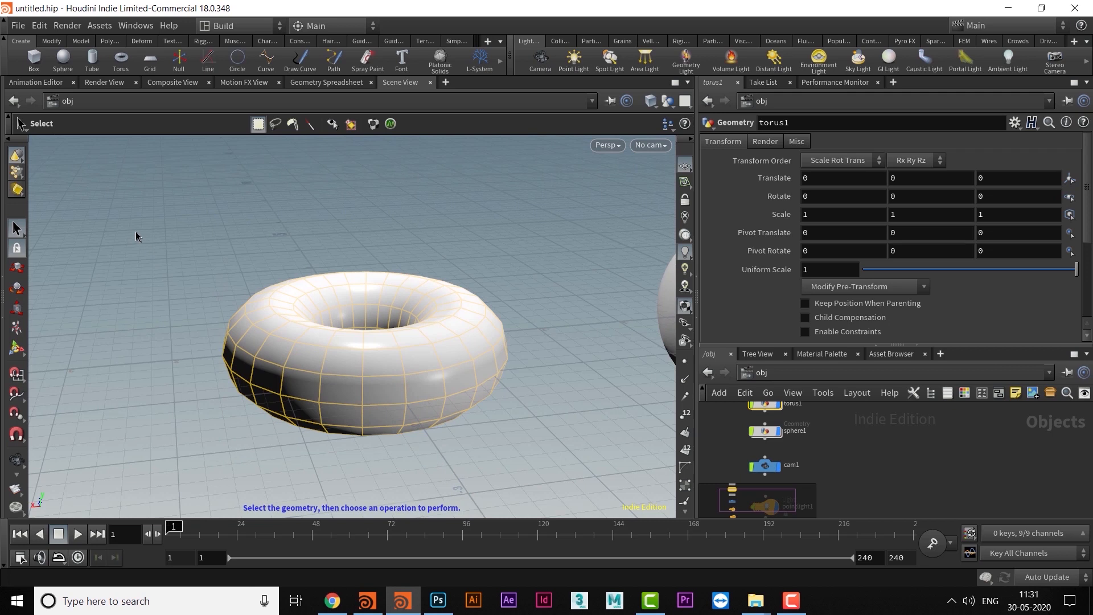
left_click(17, 176)
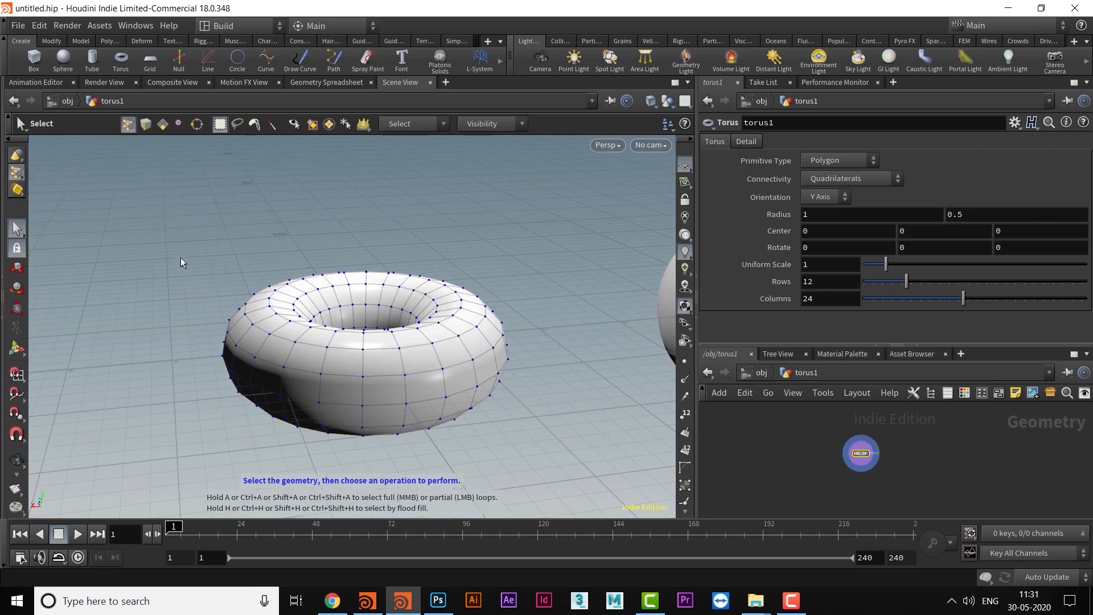
- Area-select different ranges of points on the torus
left_click_drag(180, 257, 558, 447)
left_click_drag(171, 254, 549, 379)
left_click_drag(157, 226, 586, 339)
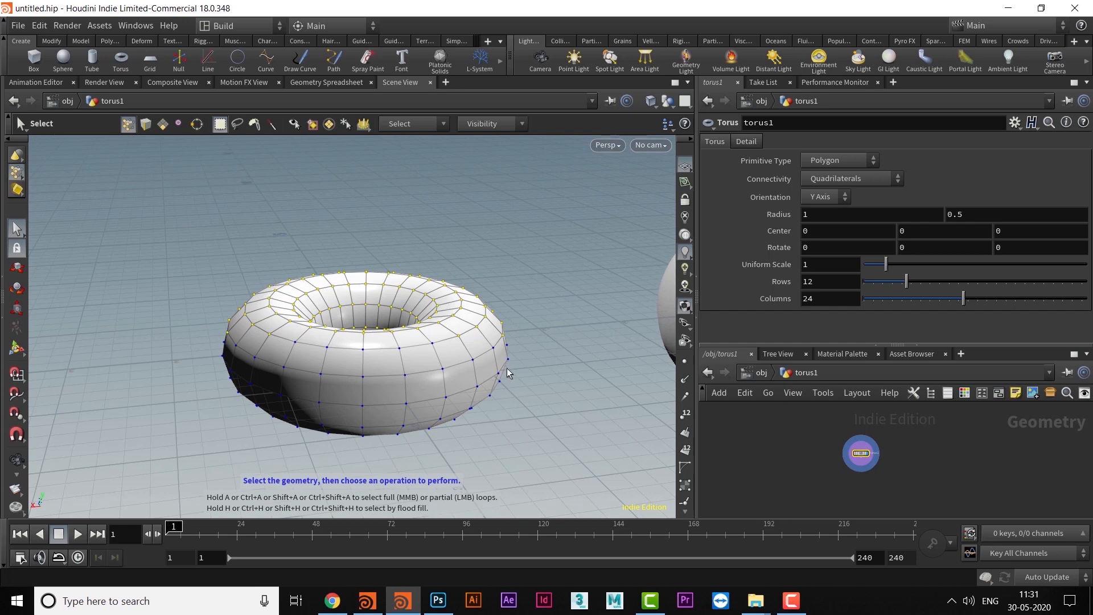
key("Escape")
left_click_drag(488, 345, 353, 334)
key("s")
- Try to pick the sphere from the torus's point selection, and return to object selection mode to select it
key("Escape")
left_click_drag(565, 398, 207, 375)
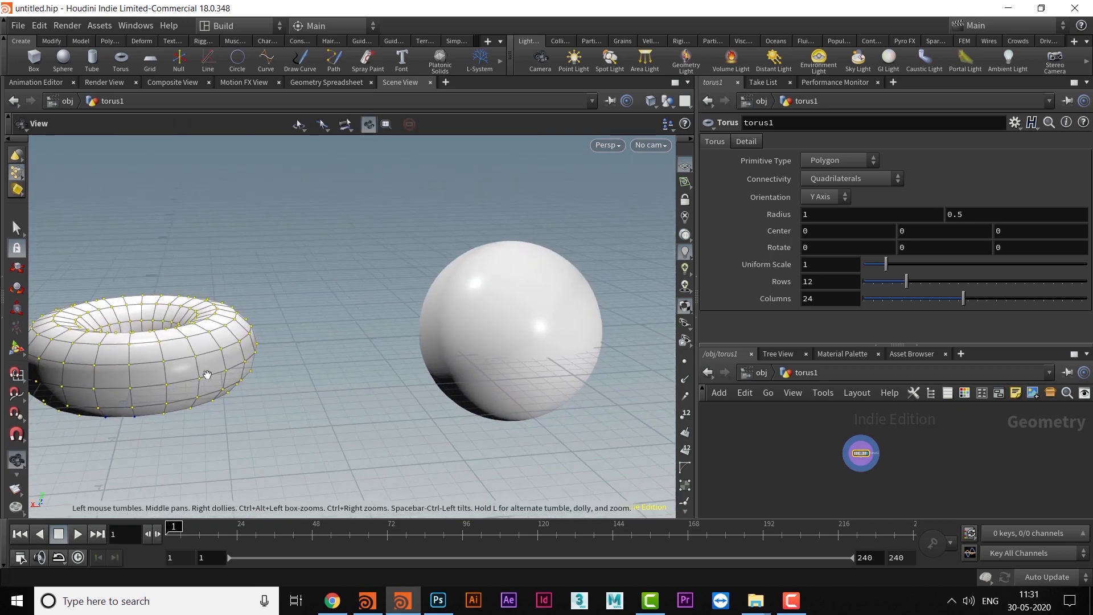
middle_click_drag(481, 343, 433, 338, "alt")
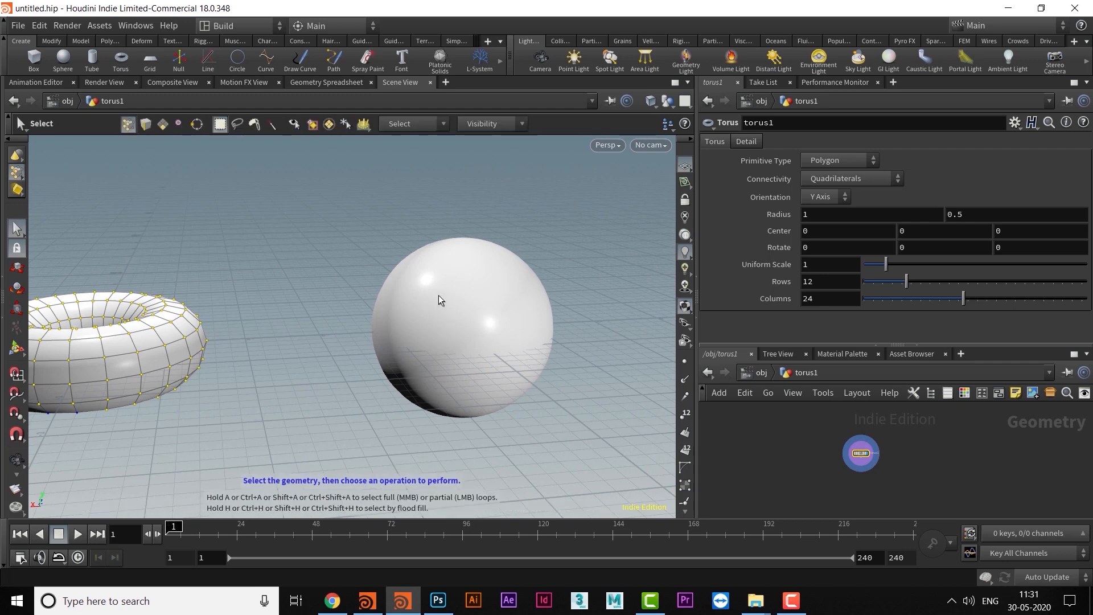
left_click(477, 335)
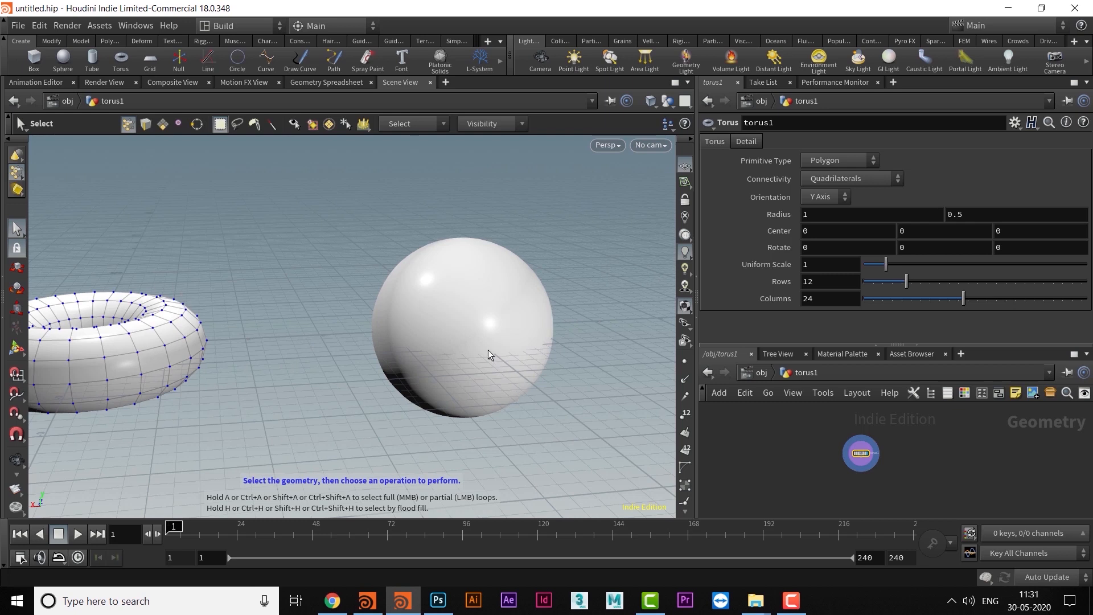
key("1")
left_click(479, 326)
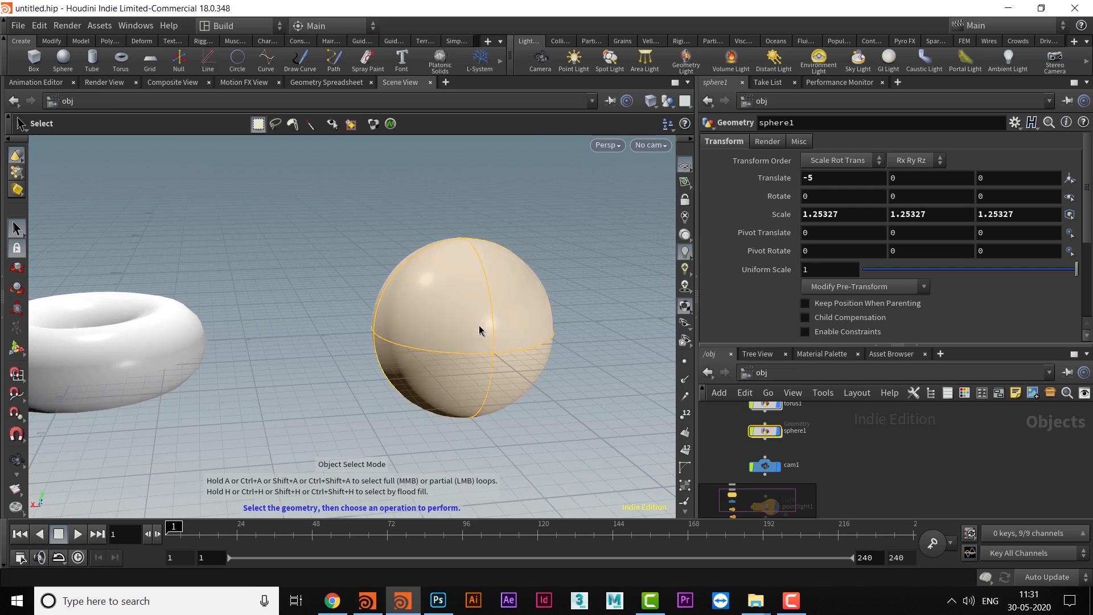
- Switch the sphere between point and object selection, ending in point selection
key("2")
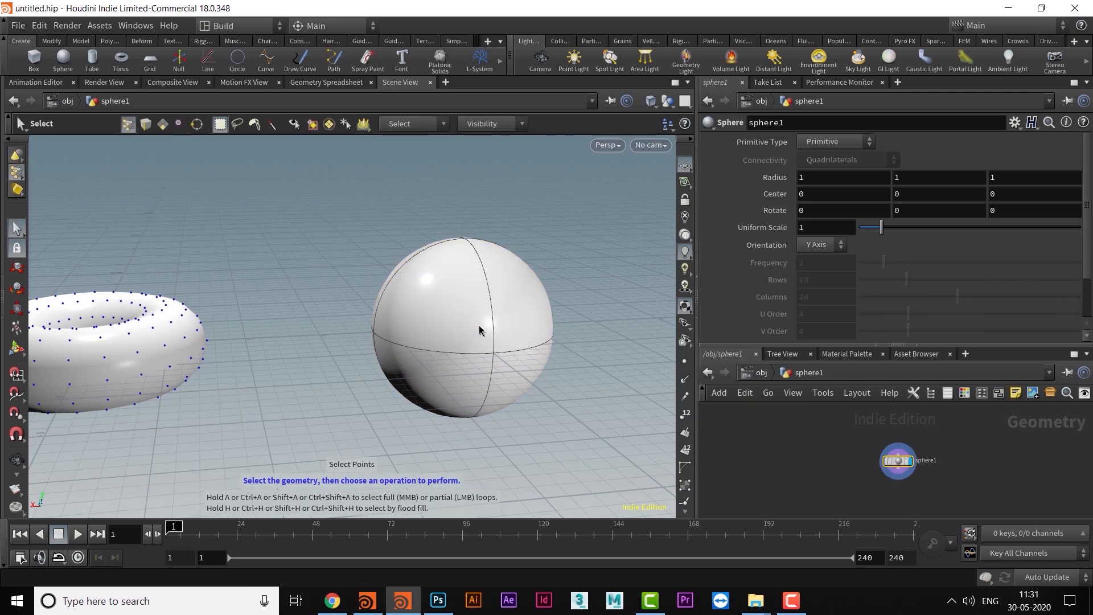
middle_click_drag(444, 334, 406, 322, "alt")
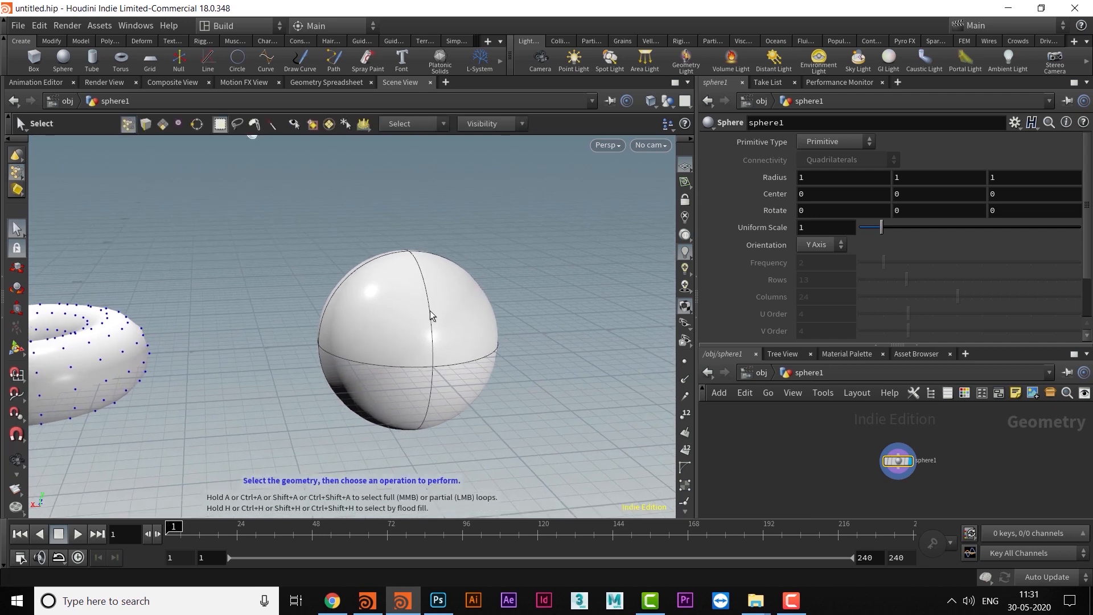
key("1")
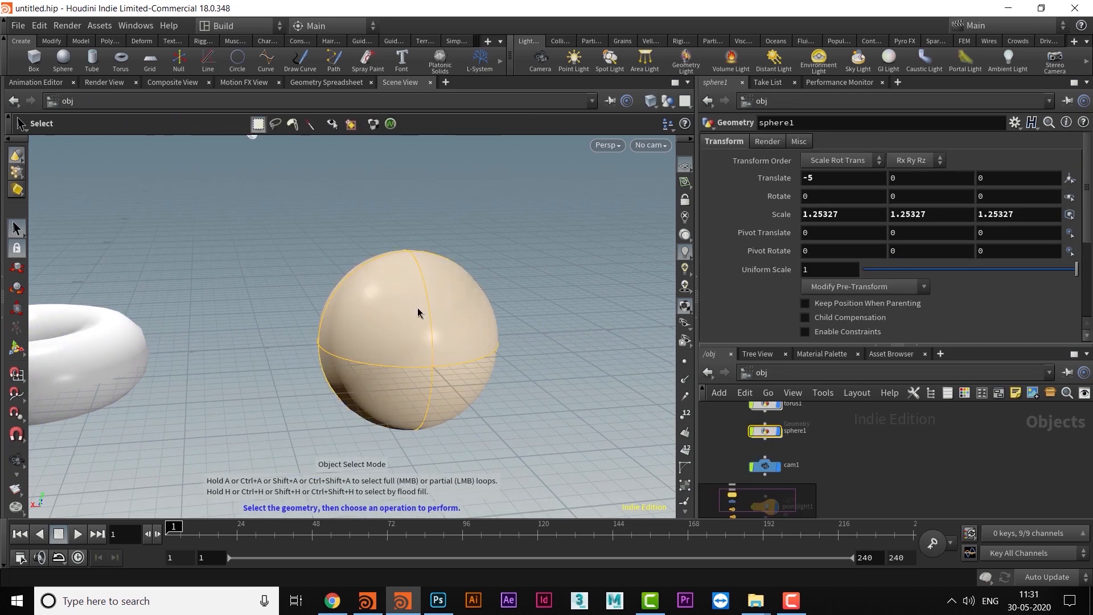
mouse_move(418, 319)
left_mouse_down("alt")
mouse_move(449, 324)
mouse_move(366, 342)
mouse_move(405, 317)
left_mouse_up("alt")
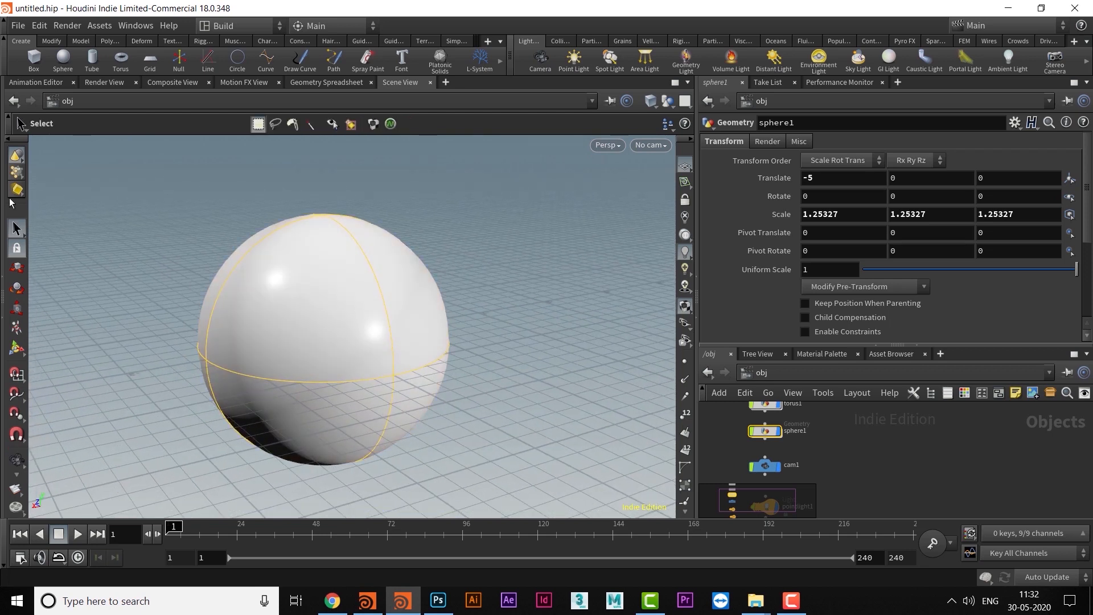
left_click(14, 173)
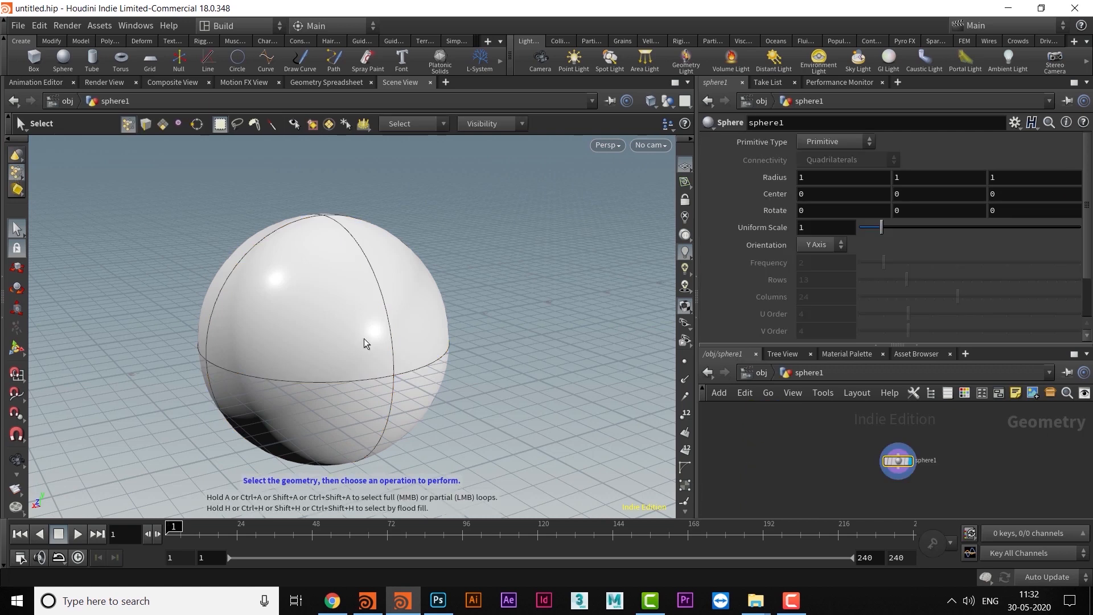
middle_click_drag(340, 373, 359, 354, "alt")
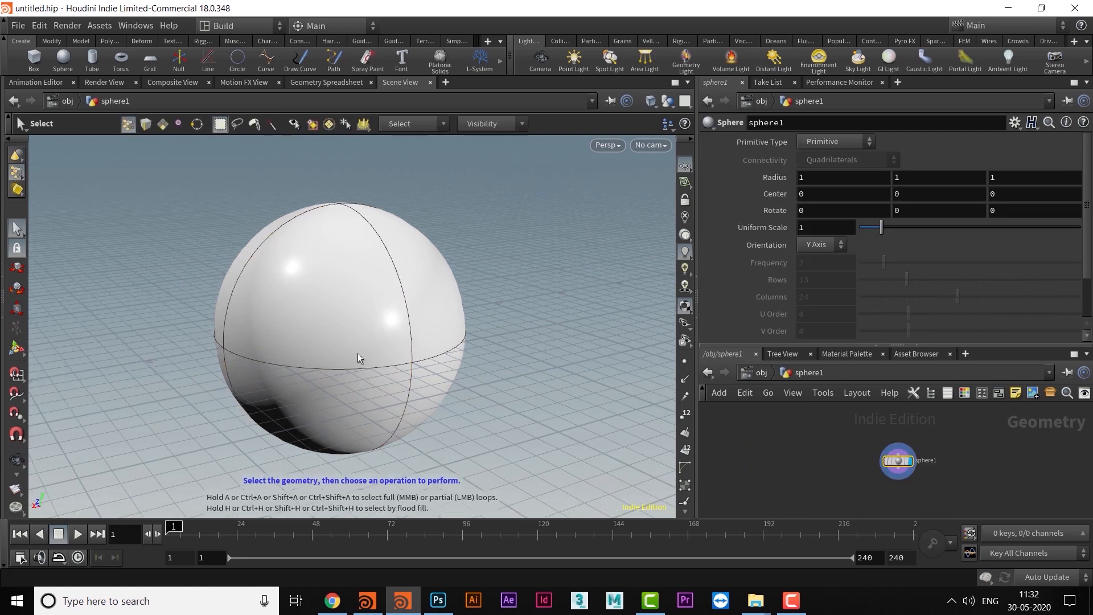
- Inspect the sphere in wireframe display and restore the shaded display
key("w")
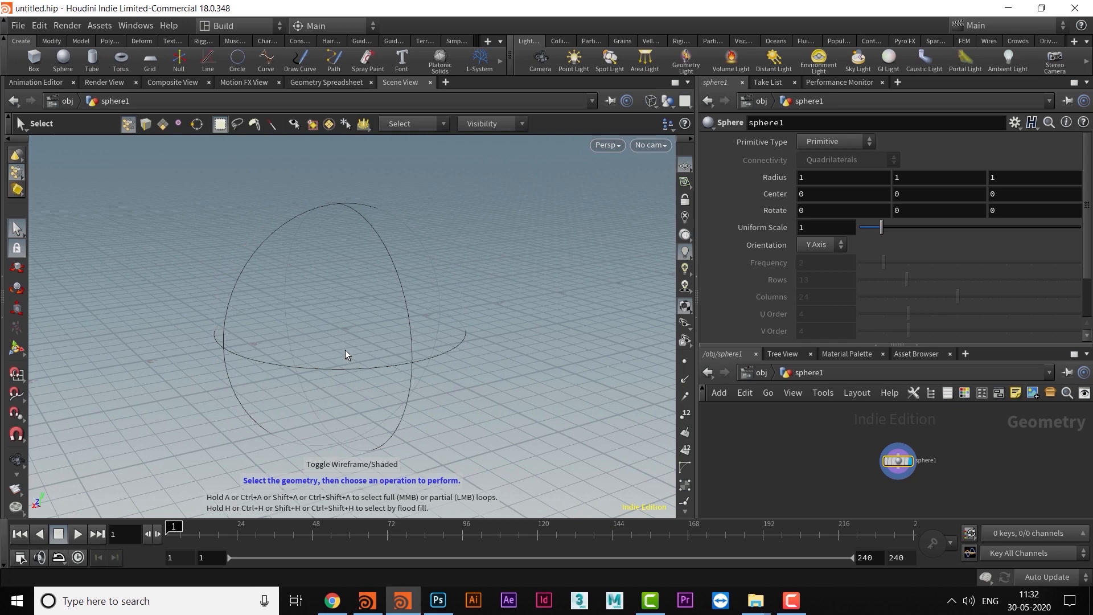
key("w")
mouse_move(431, 330)
middle_mouse_down("alt")
mouse_move(454, 327)
mouse_move(430, 320)
middle_mouse_up("alt")
left_click_drag(371, 351, 399, 351, "alt")
middle_click_drag(396, 331, 376, 327, "alt")
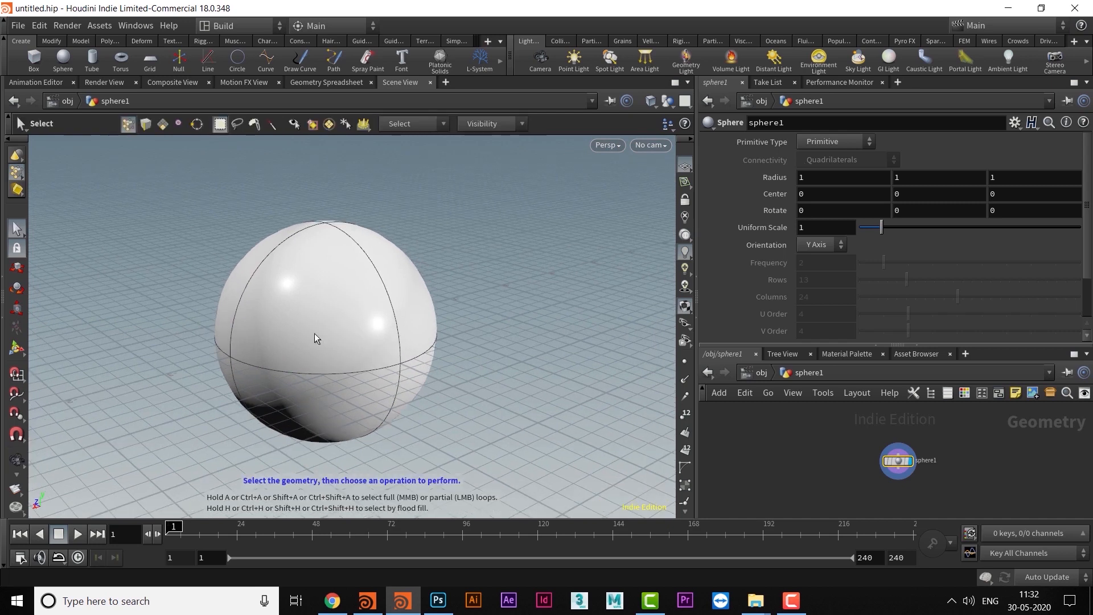
- Change the sphere's primitive type to Polygon and area-select the points on its upper part
left_click(808, 142)
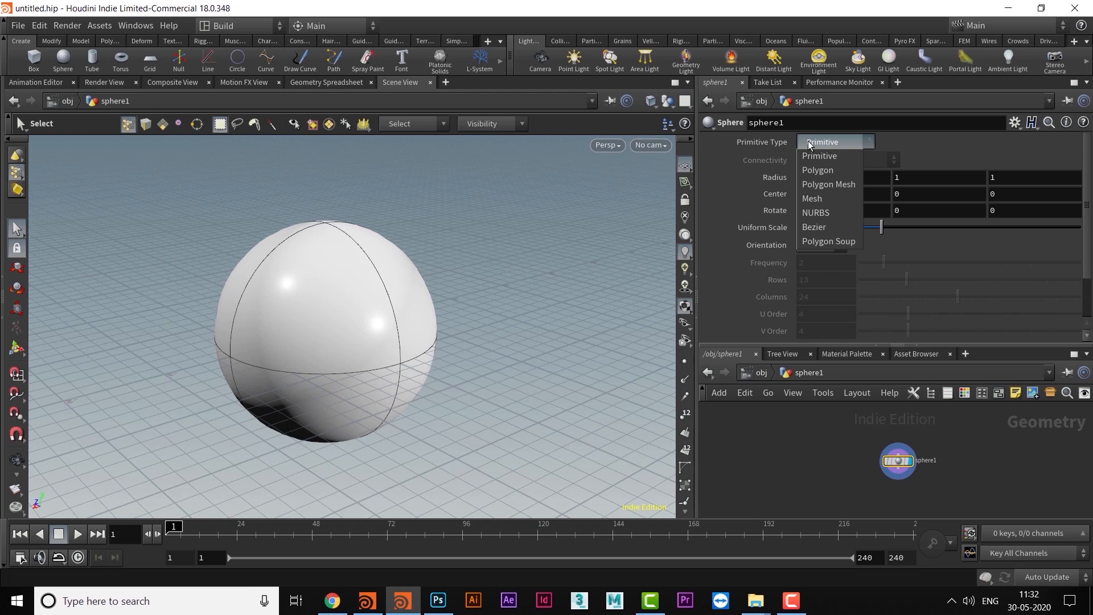
left_click(828, 172)
left_click_drag(354, 322, 378, 334, "alt")
scroll(381, 329, "up", 4)
middle_click_drag(379, 328, 376, 361)
key("s")
left_click_drag(129, 180, 392, 388)
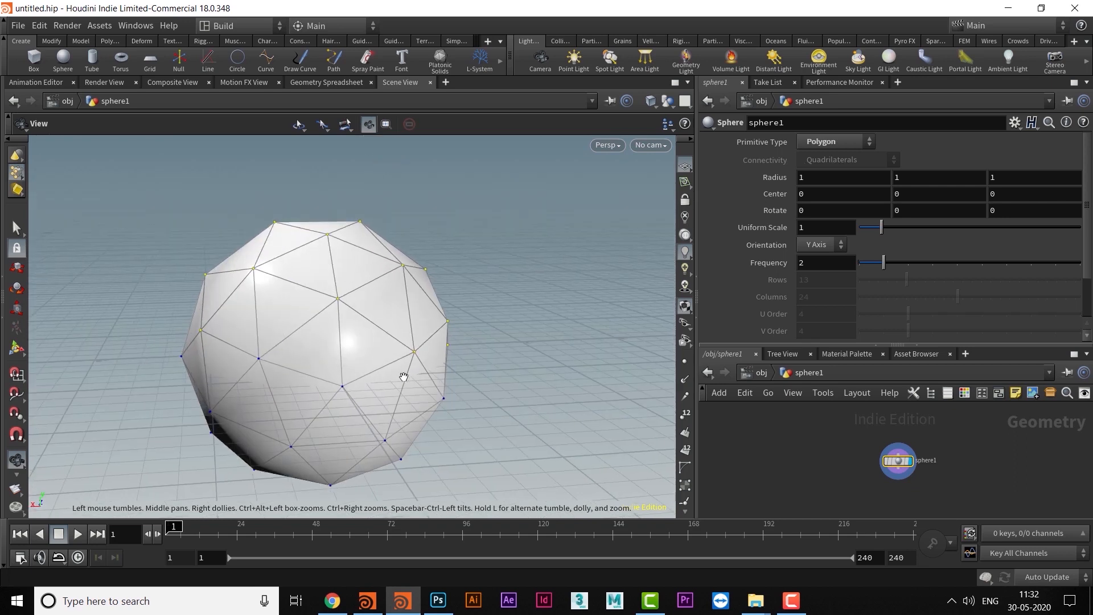
- Try to area-select the box's points while still inside the sphere's point selection
scroll(409, 376, "down", 5)
middle_click_drag(411, 389, 517, 317)
scroll(370, 305, "down", 6)
scroll(336, 347, "up", 4)
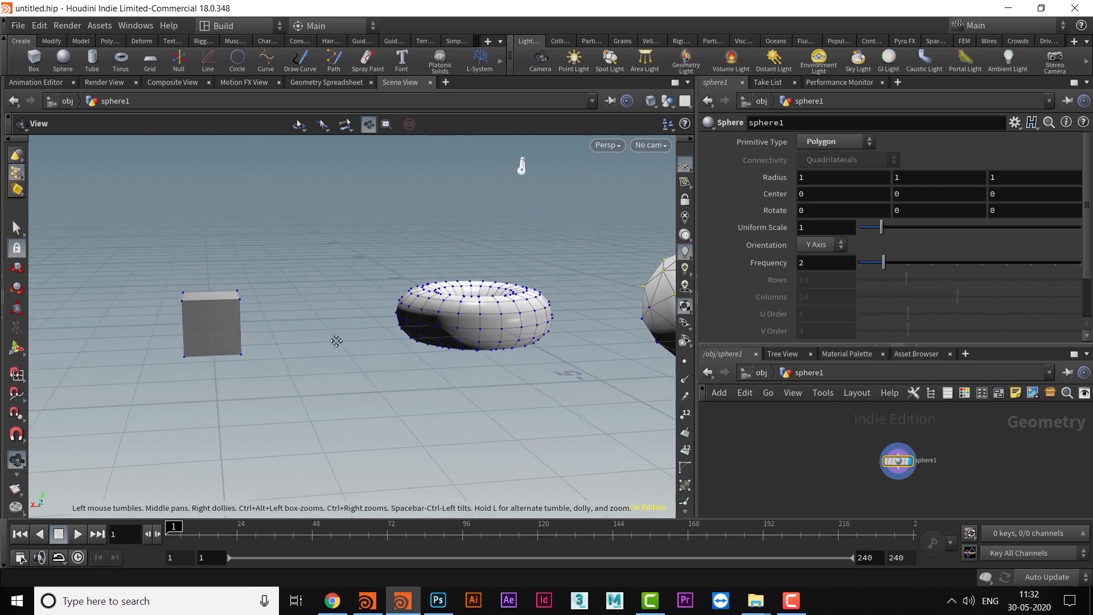
key("s")
middle_click_drag(150, 300, 166, 310, "alt")
left_click_drag(137, 287, 314, 391)
scroll(315, 385, "up", 5)
middle_click_drag(245, 335, 352, 392, "alt")
left_click_drag(135, 253, 406, 436)
left_click_drag(346, 401, 273, 338, "alt")
key("s")
right_click_drag(248, 385, 353, 484, "alt")
middle_click_drag(322, 411, 128, 382, "alt")
- Area-select points on the near side of the sphere, and try to area-select the torus's points
left_click_drag(592, 283, 726, 459)
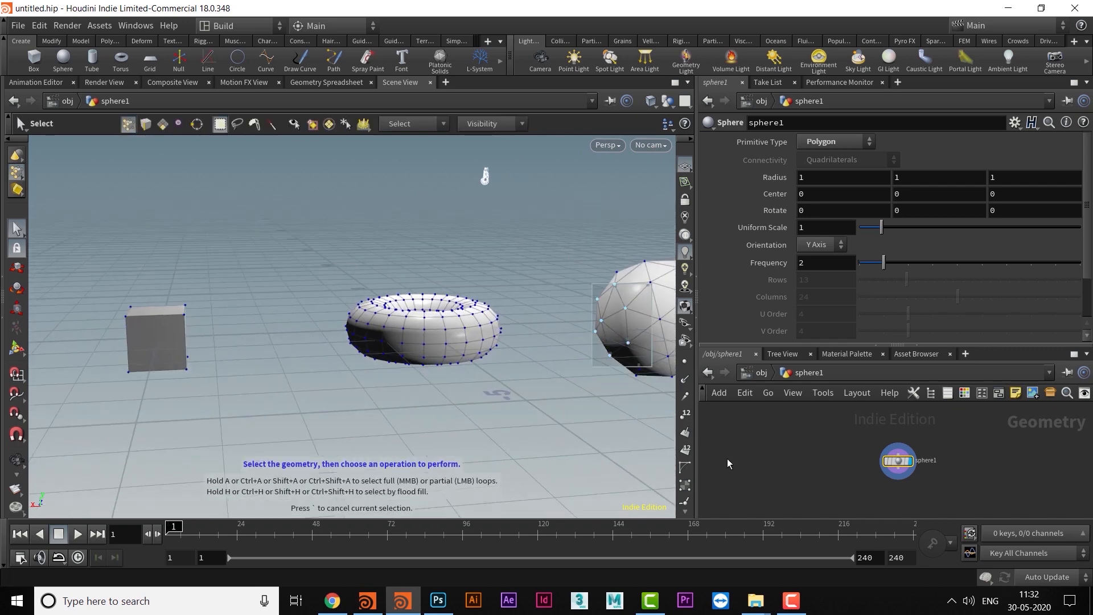
middle_click_drag(322, 371, 346, 375, "alt")
left_click_drag(347, 243, 538, 426)
- Try again to area-select the box's points, and return to object selection mode to select the box
middle_click_drag(172, 341, 303, 362, "alt")
key("s")
right_click_drag(427, 422, 366, 394, "alt")
left_click_drag(148, 231, 373, 381)
middle_click_drag(281, 323, 381, 335, "alt")
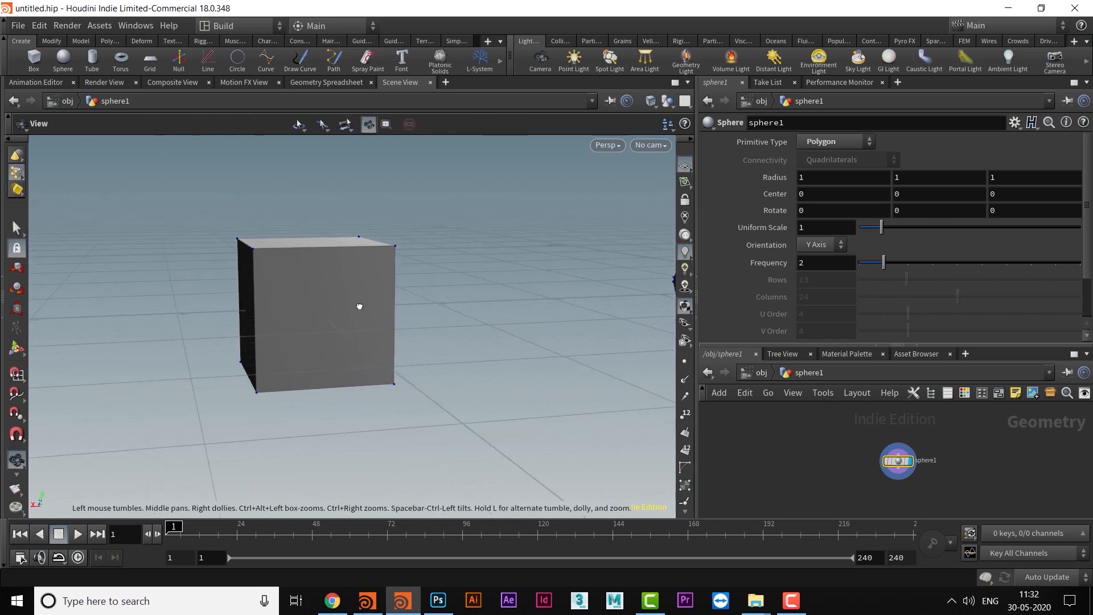
key("u")
left_click(338, 280)
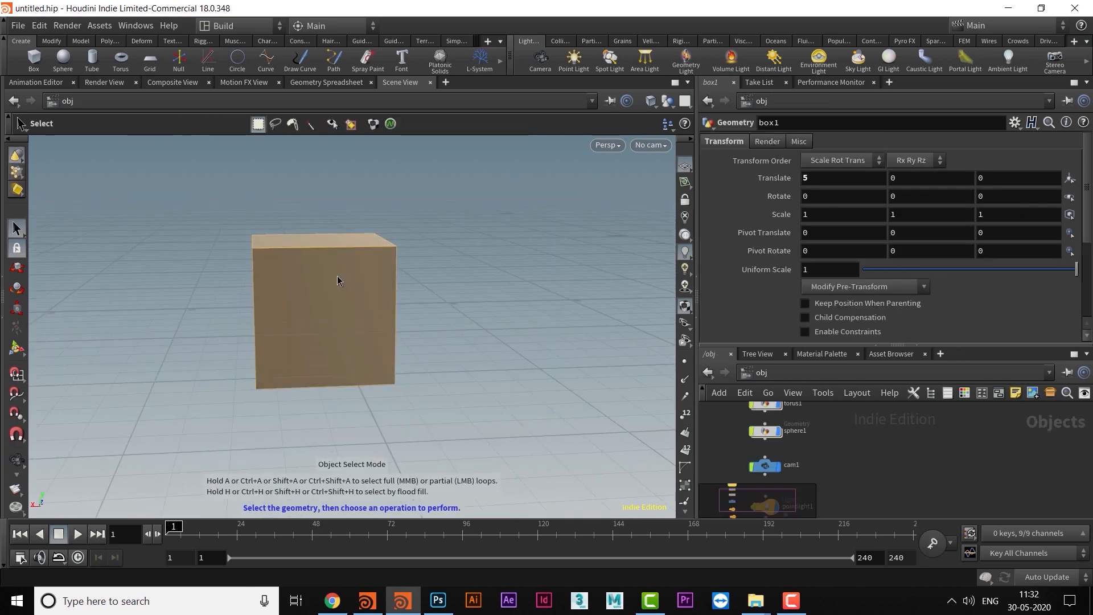
- Enter the box's point selection and area-select the box's points
double_click(336, 278)
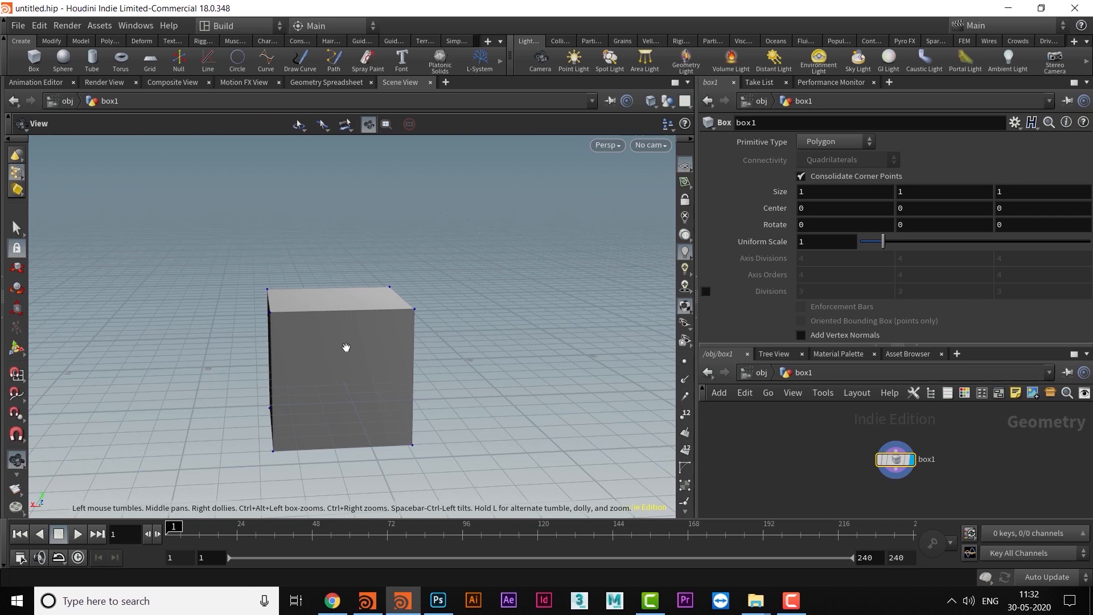
left_click_drag(253, 269, 492, 365)
mouse_move(344, 355)
left_mouse_down("alt")
mouse_move(366, 364)
mouse_move(351, 357)
left_mouse_up("alt")
middle_click_drag(350, 357, 278, 411, "alt")
left_click_drag(277, 412, 250, 379, "alt")
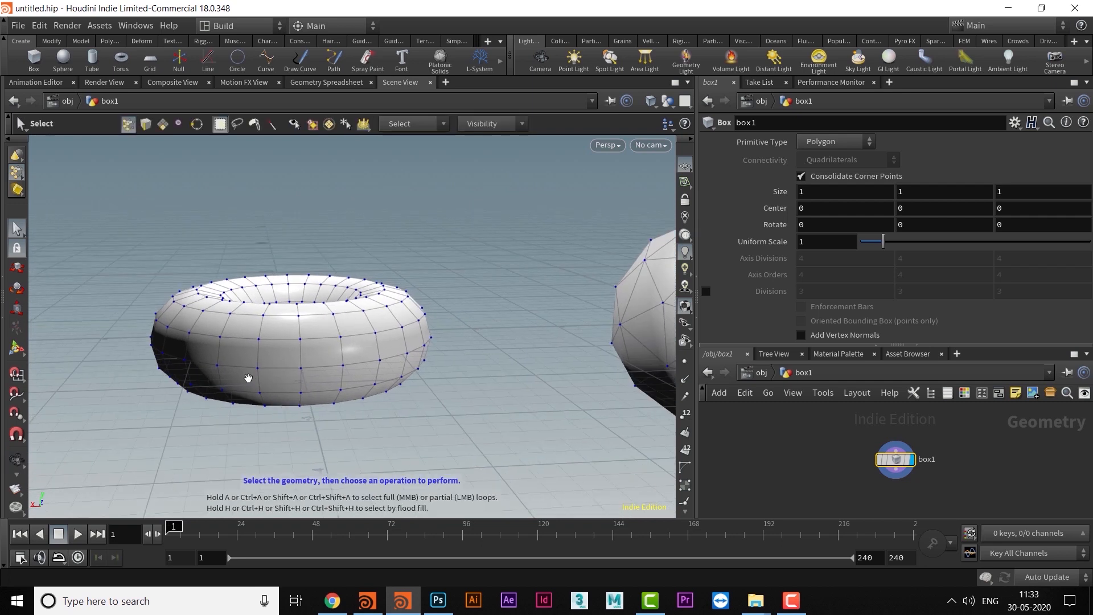
- Select the torus in object selection mode, enter its point selection and area-select most of its points
key("1")
left_click(343, 353)
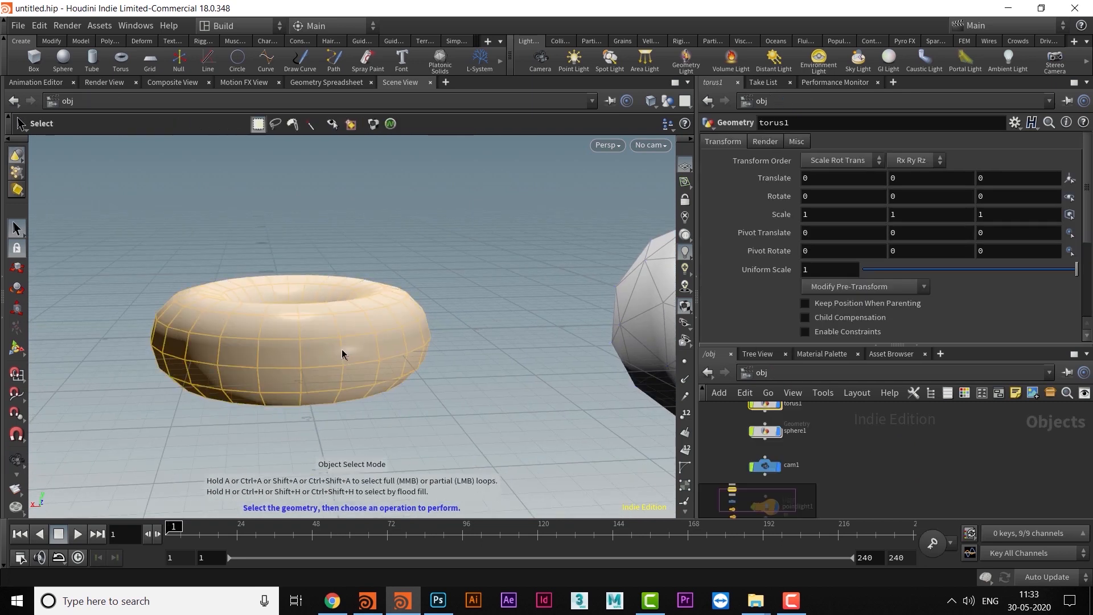
key("Return")
mouse_move(360, 389)
left_mouse_down("alt")
mouse_move(326, 398)
mouse_move(368, 395)
left_mouse_up("alt")
scroll(343, 401, "up", 5)
scroll(410, 362, "down", 3)
mouse_move(412, 361)
left_mouse_down("alt")
mouse_move(400, 381)
mouse_move(392, 355)
left_mouse_up("alt")
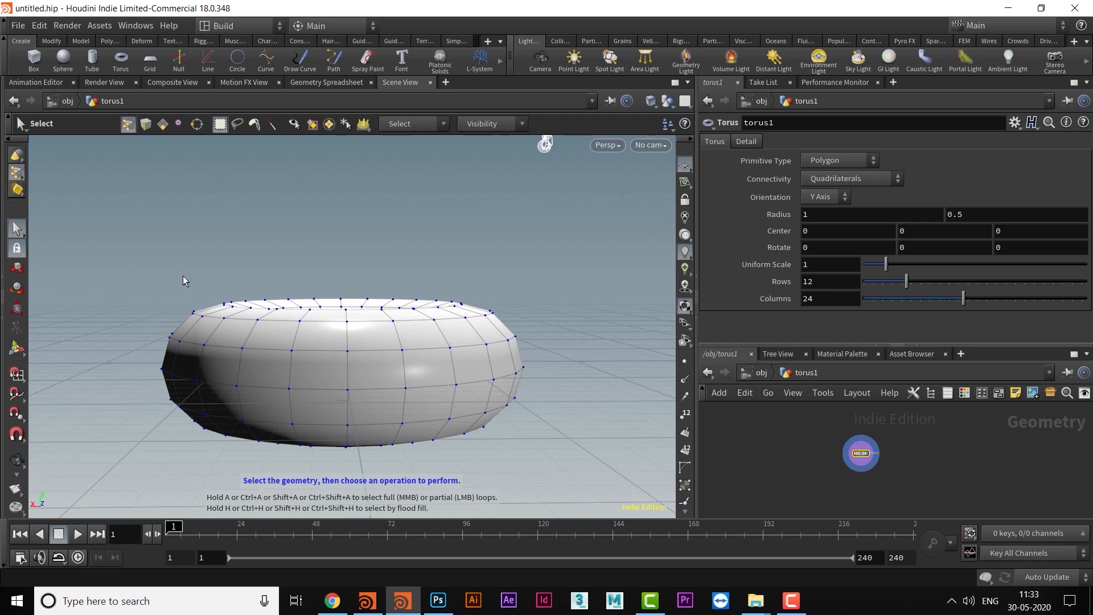
left_click_drag(114, 255, 590, 430)
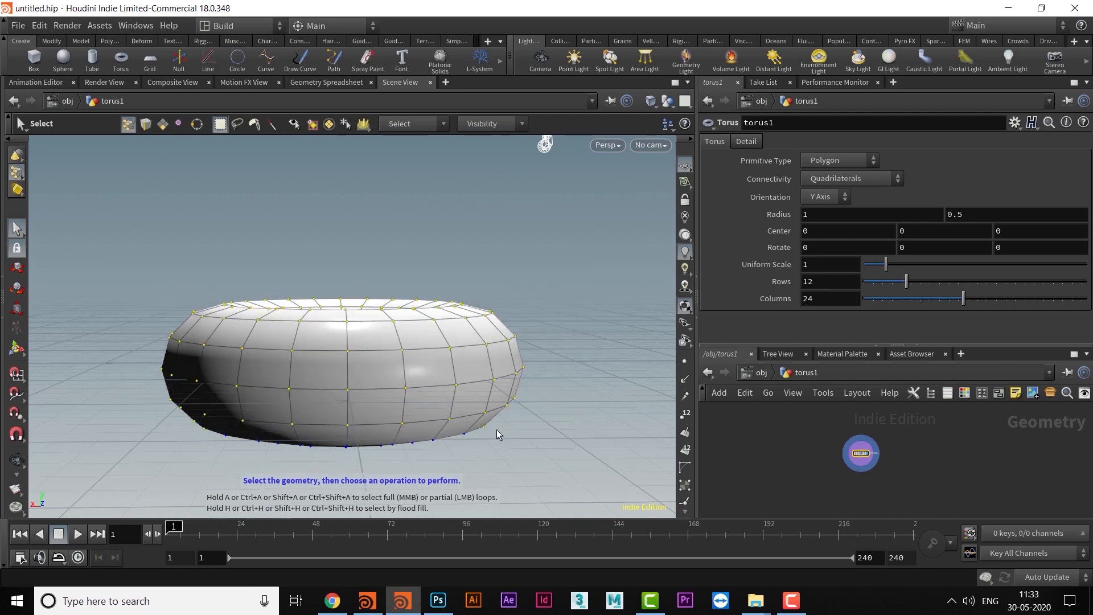
- Switch the torus to edge selection and area-select the edges on its upper part
middle_click_drag(386, 379, 383, 367, "alt")
key("3")
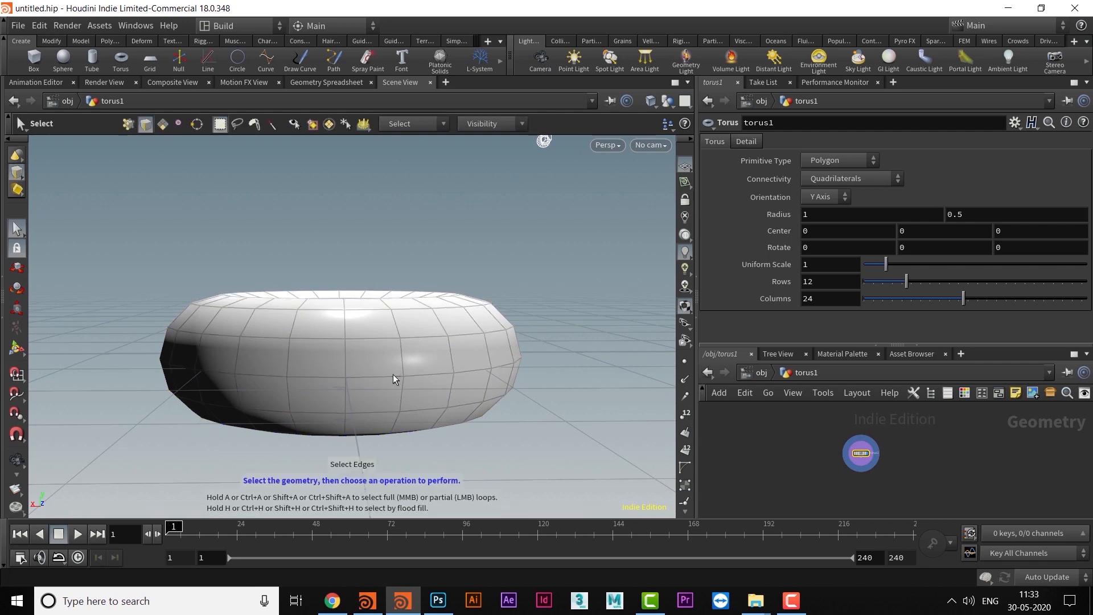
left_click_drag(143, 221, 563, 378)
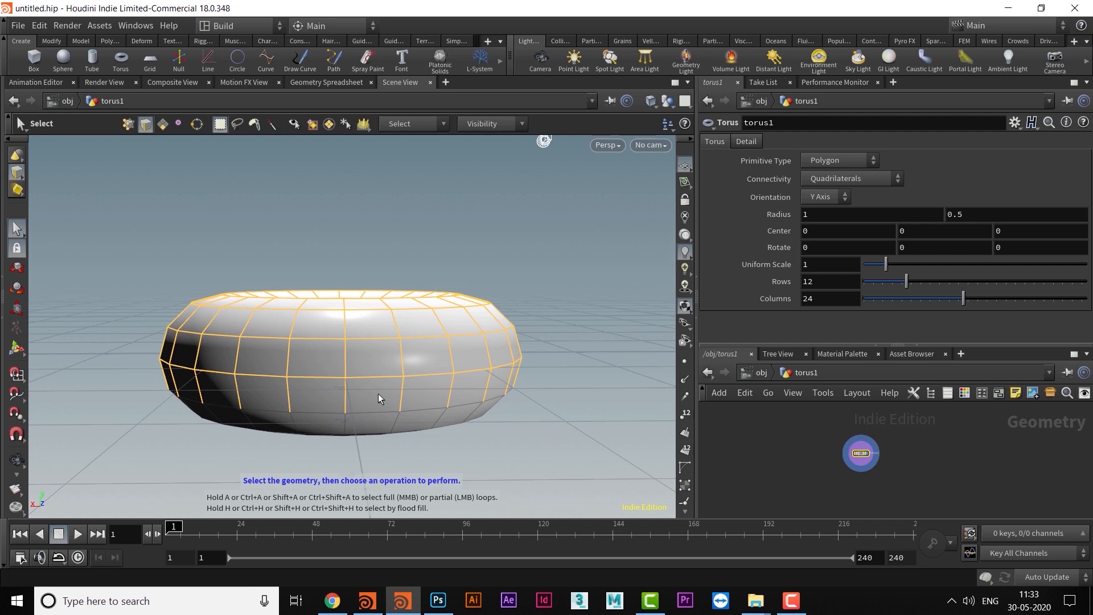
- Switch the torus to primitive selection and area-select the faces on its upper part
key("4")
left_click_drag(159, 226, 294, 324)
left_click_drag(448, 343, 560, 367)
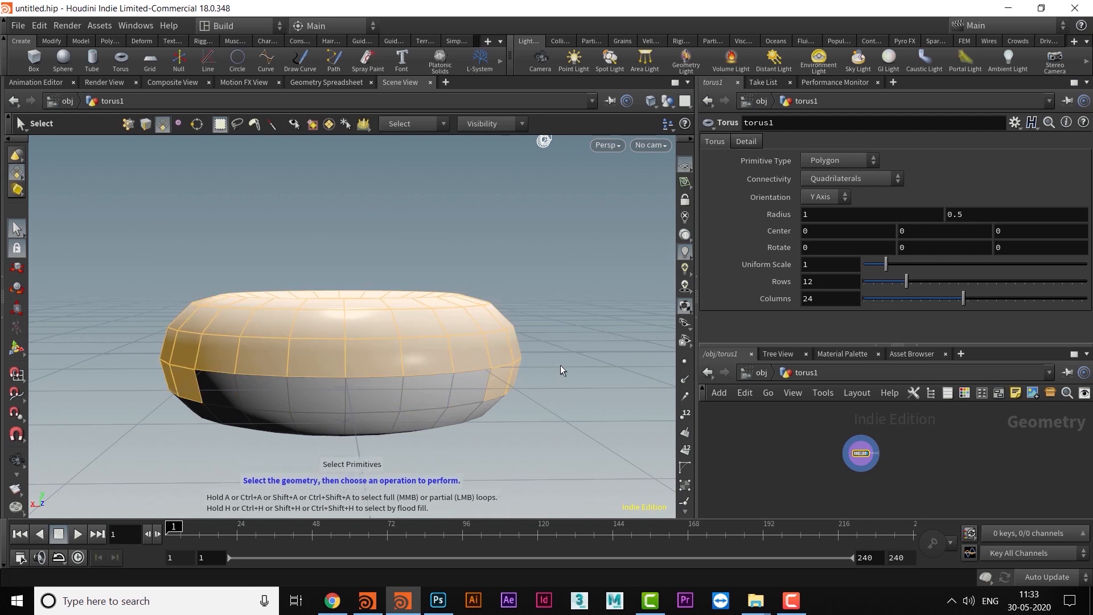
- Return to object selection mode and area-select the sphere
key("Escape")
left_click_drag(419, 312, 436, 387)
scroll(436, 387, "down", 6)
middle_click_drag(441, 393, 377, 366)
scroll(337, 340, "down", 1)
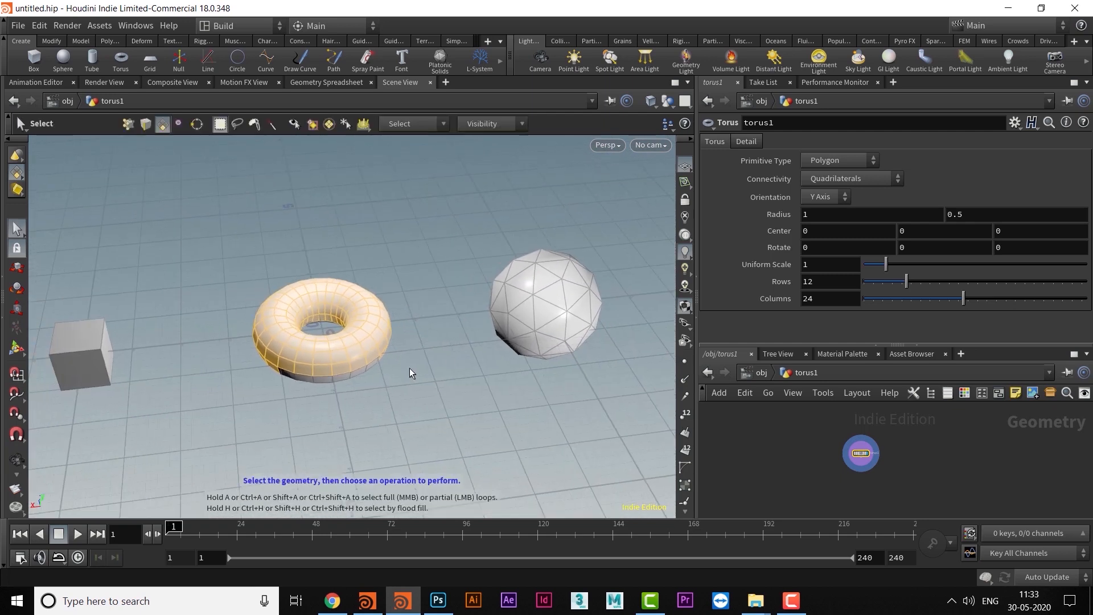
middle_click_drag(481, 355, 411, 375, "alt")
left_click_drag(411, 375, 481, 376, "alt")
middle_click_drag(480, 375, 387, 377, "alt")
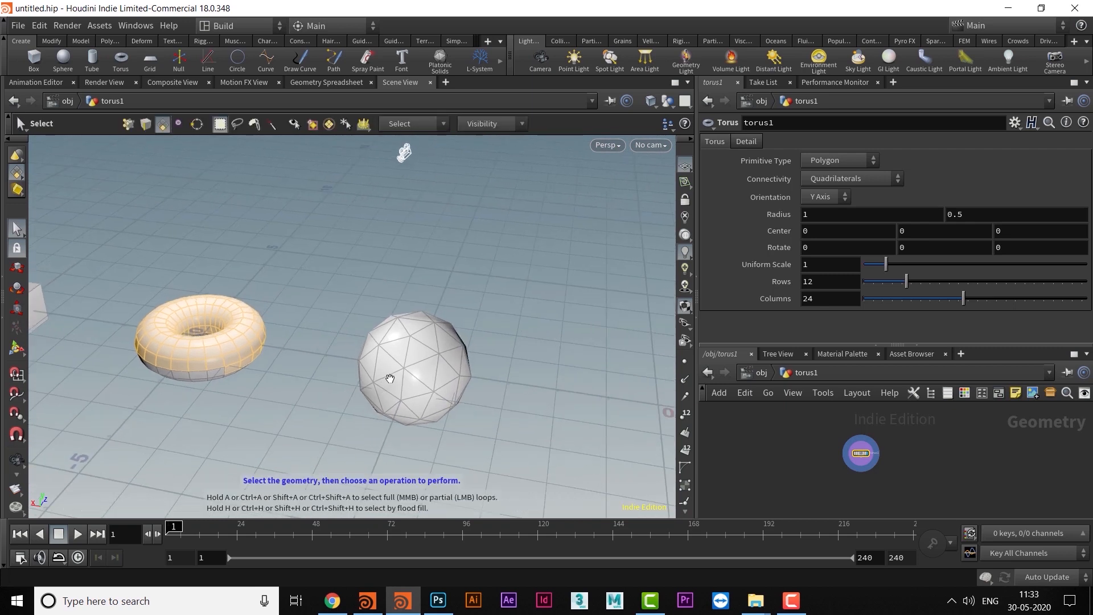
key("1")
left_click_drag(329, 273, 581, 461)
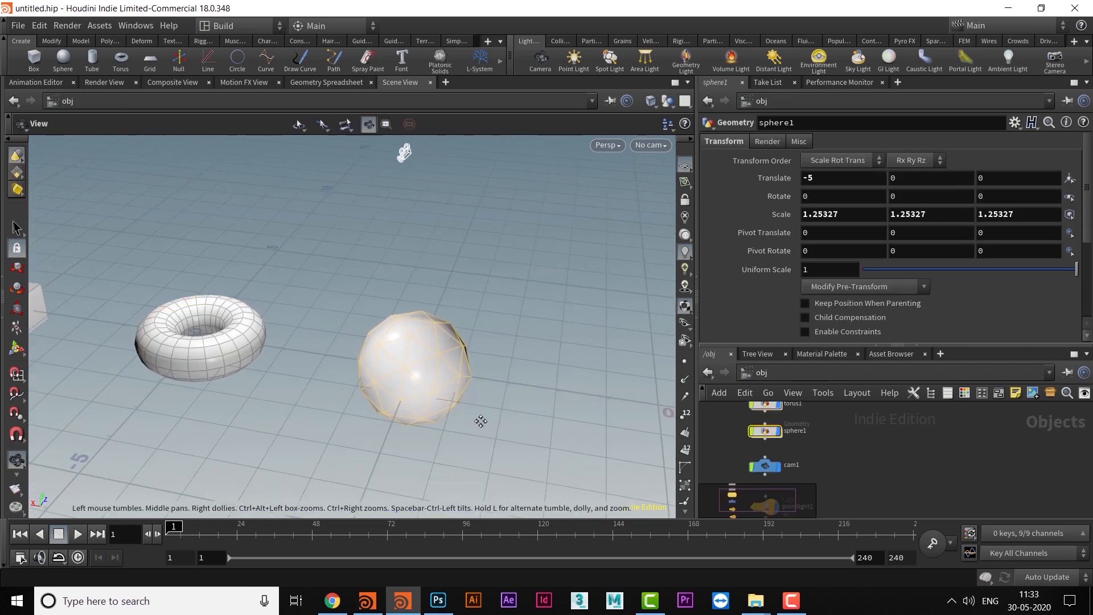
- Enter the sphere's primitive selection and area-select the faces on its upper part
scroll(481, 411, "up", 3)
middle_click_drag(485, 400, 470, 404, "alt")
left_click_drag(469, 403, 389, 375)
key("s")
key("Return")
left_click_drag(285, 258, 443, 368)
key("Escape")
key("s")
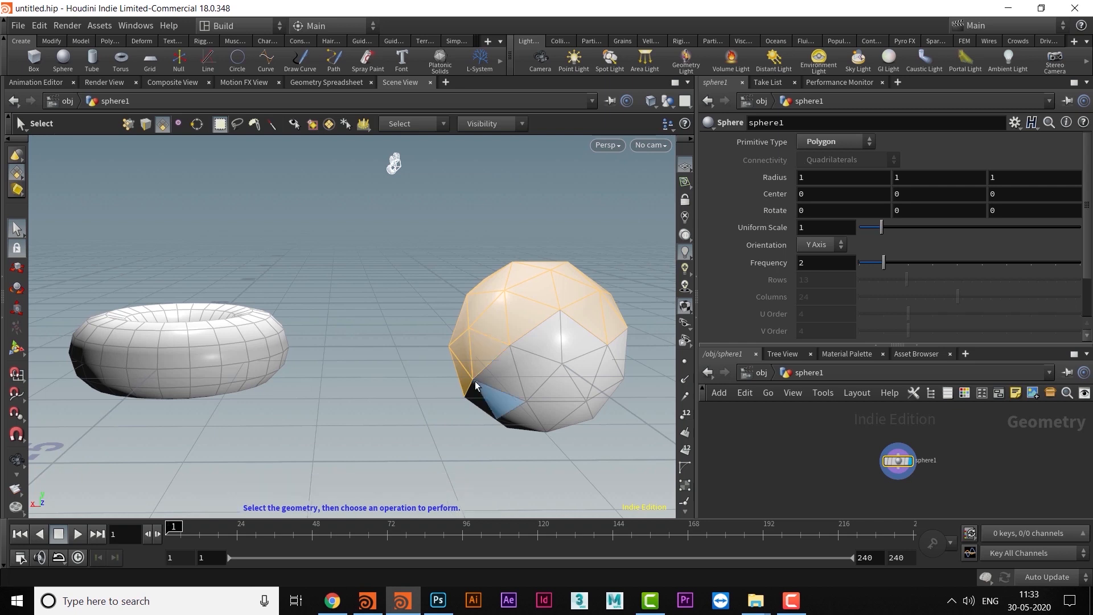
- Move the sphere's selected primitives with the Move tool, and undo the move
key("Escape")
left_click_drag(346, 311, 361, 344)
key("s")
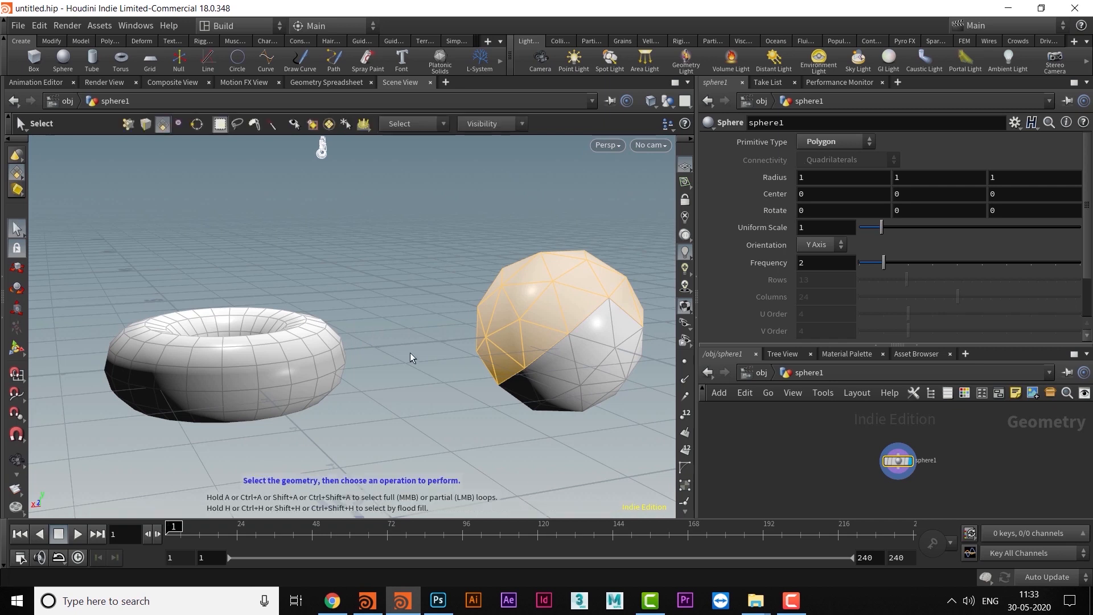
middle_click_drag(489, 302, 296, 317, "alt")
left_click_drag(296, 317, 266, 289, "alt")
scroll(267, 291, "up", 3, "alt")
middle_click_drag(267, 293, 328, 302)
mouse_move(425, 374)
middle_mouse_down()
mouse_move(427, 353)
mouse_move(427, 378)
mouse_move(416, 369)
middle_mouse_up()
key("s")
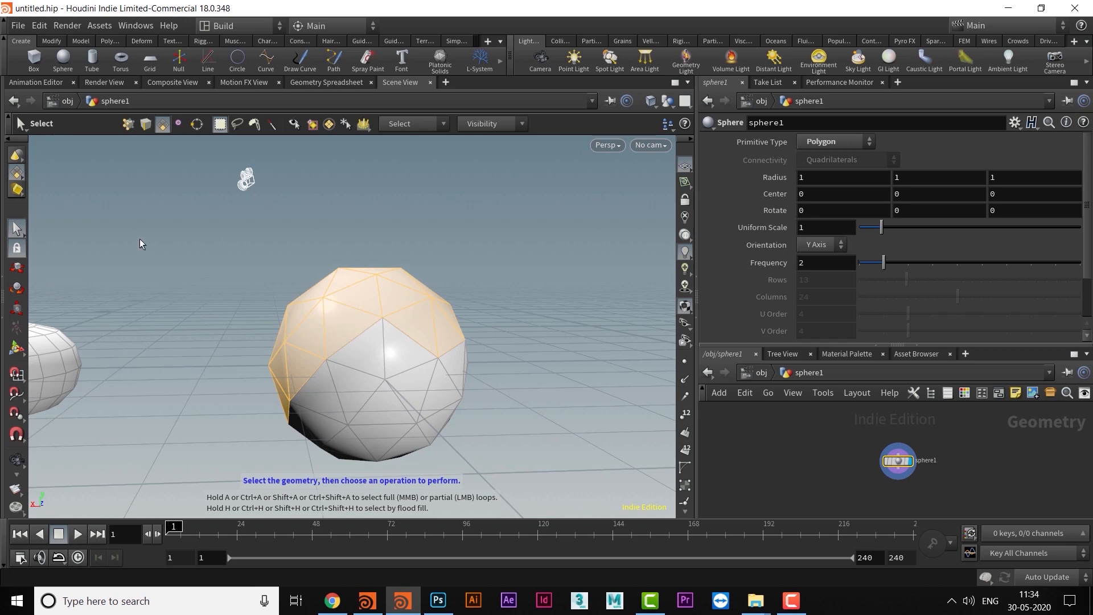
left_click(17, 271)
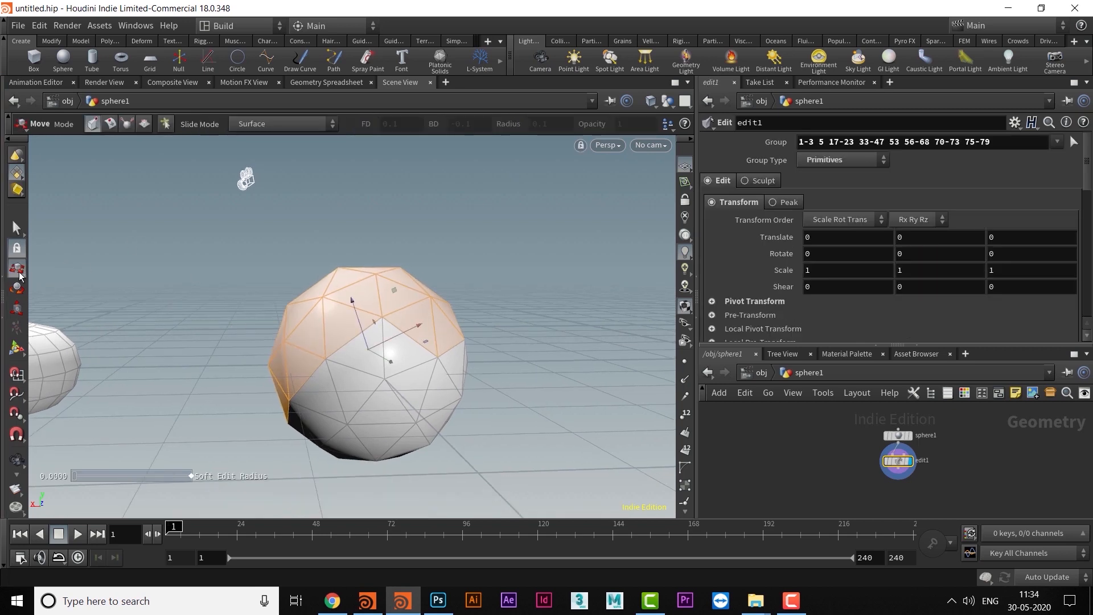
left_click_drag(378, 322, 341, 247)
key("ctrl+z")
- Switch to point selection, area-select the points on the sphere's upper part, and dismiss the Opera notification
middle_click_drag(366, 295, 399, 302, "alt")
middle_click_drag(285, 314, 339, 305, "alt")
key("t")
key("2")
left_click_drag(356, 226, 617, 345)
middle_click_drag(608, 359, 481, 361)
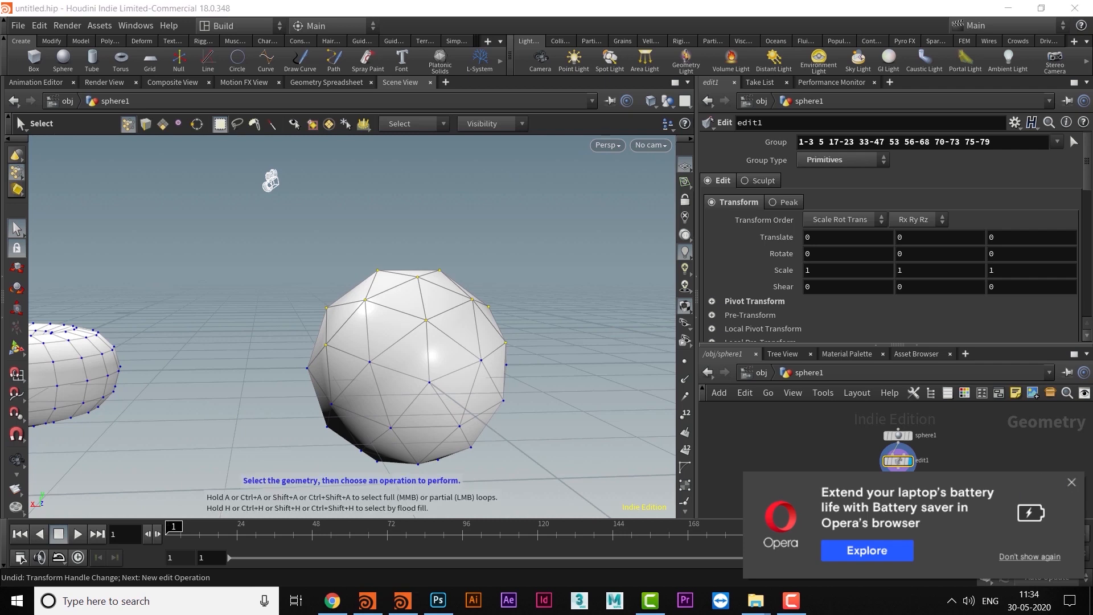
left_click(1074, 483)
middle_click_drag(445, 278, 452, 275, "alt")
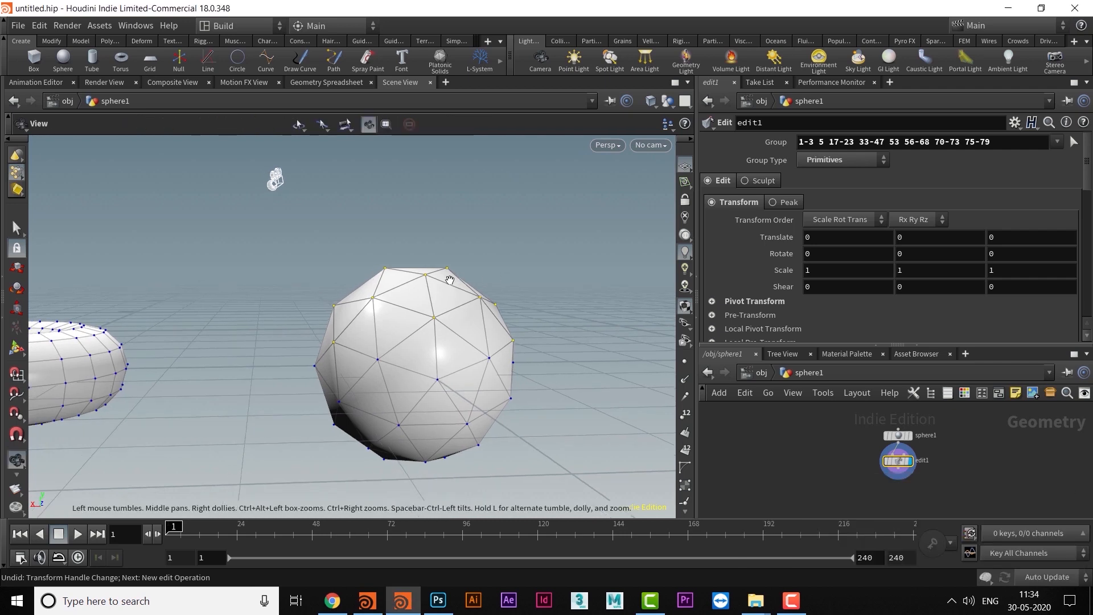
- Move the selected sphere points up by about 0.88 in Y, and undo the move
key("t")
left_click_drag(416, 251, 417, 169)
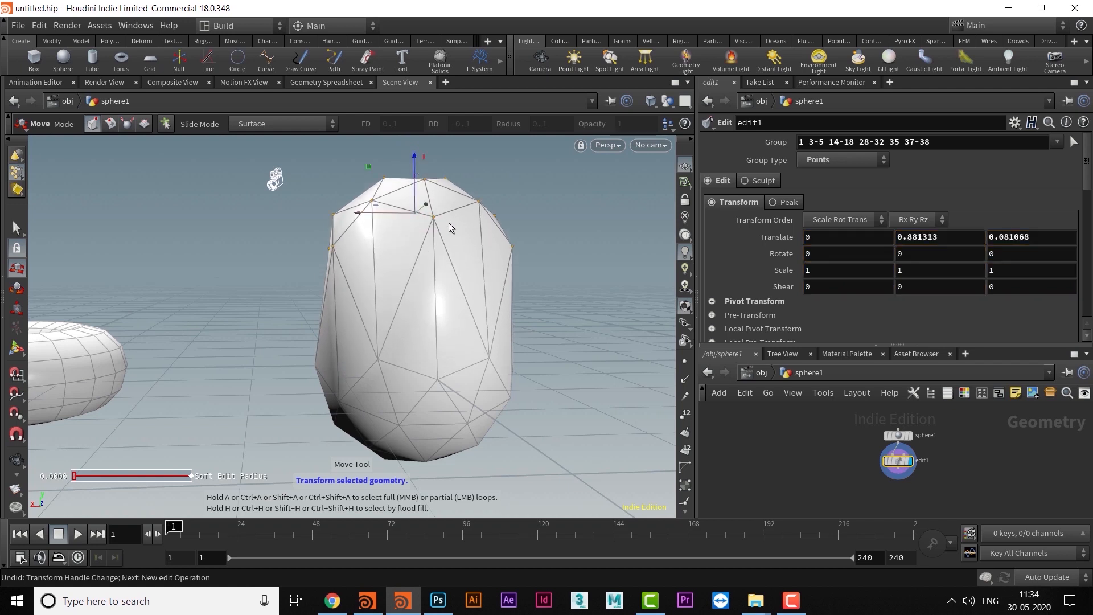
key("ctrl+z")
- Switch the sphere to edge selection and area-select the edges on its upper part
middle_click_drag(430, 326, 361, 313, "alt")
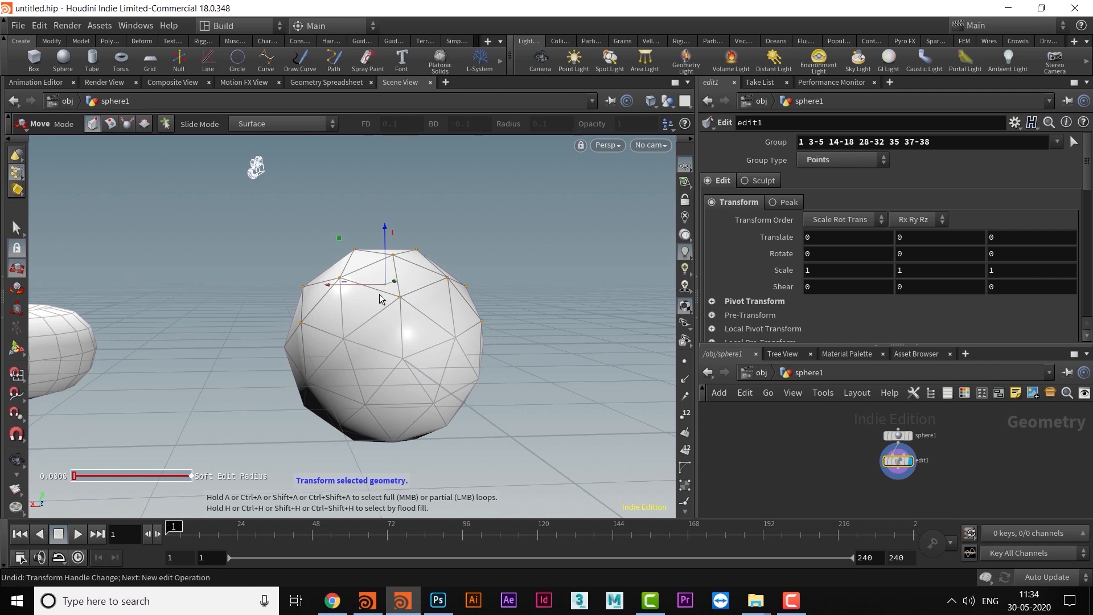
key("s")
left_click_drag(252, 223, 543, 335)
- Move the selected sphere edges up by about 0.76 in Y, and undo the move
key("t")
left_click_drag(395, 268, 400, 189)
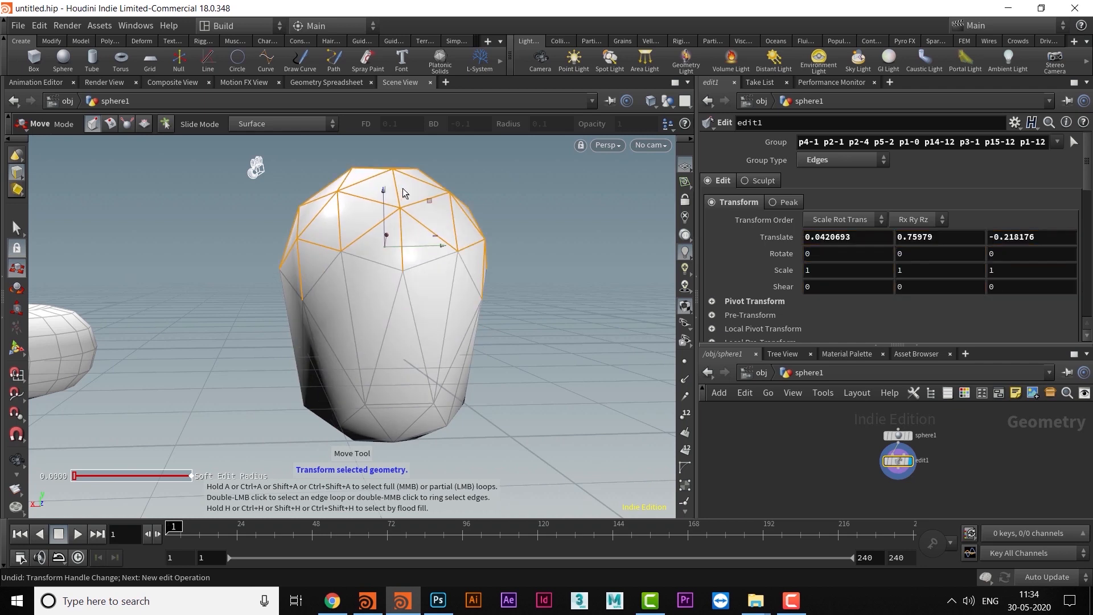
key("ctrl+z")
- Try the Rotate and Scale tools on the selected sphere edges, undoing each transform
key("Escape")
left_click_drag(485, 276, 384, 330)
key("r")
key("ctrl+z")
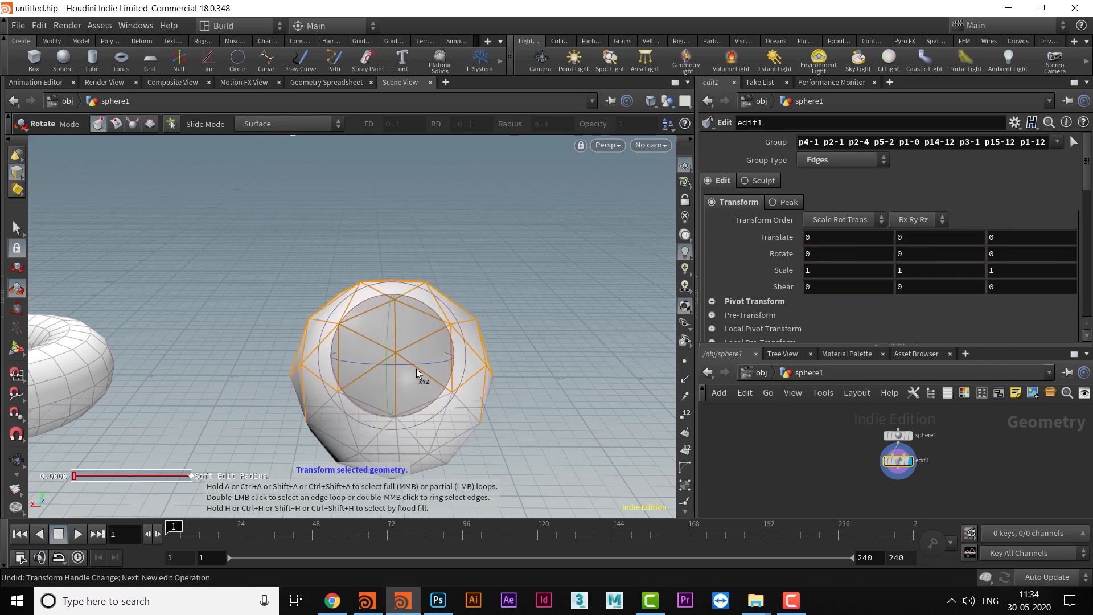
key("e")
left_click_drag(394, 358, 464, 326)
key("ctrl+z")
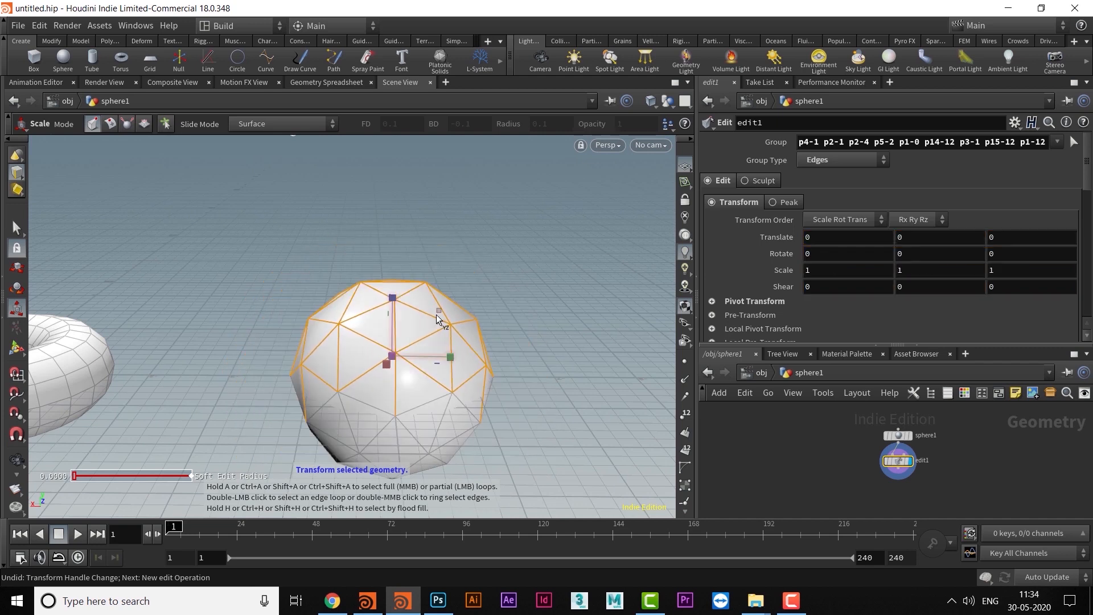
- Leave the sphere's geometry level and return to the object level
middle_click_drag(339, 338, 659, 267, "alt")
scroll(558, 306, "down", 3)
middle_click_drag(576, 302, 457, 351, "alt")
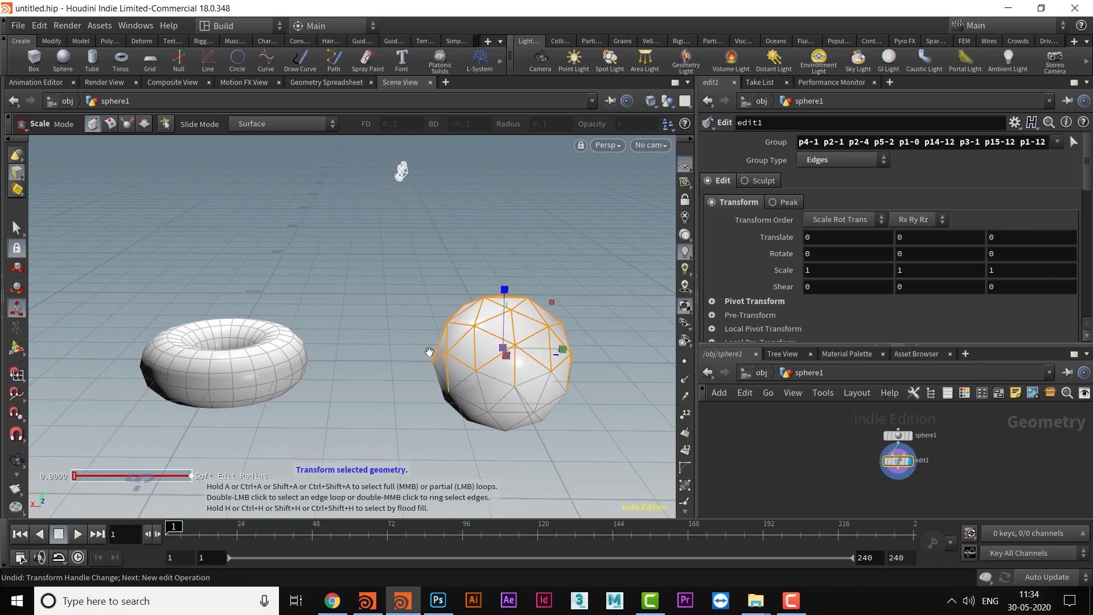
key("u")
- Scale the whole sphere object, and undo the scaling
middle_click_drag(510, 384, 408, 366, "alt")
scroll(423, 374, "up", 4)
left_click_drag(298, 340, 336, 338, "alt")
middle_click_drag(342, 318, 329, 342, "alt")
left_click_drag(319, 346, 360, 333)
key("ctrl+z")
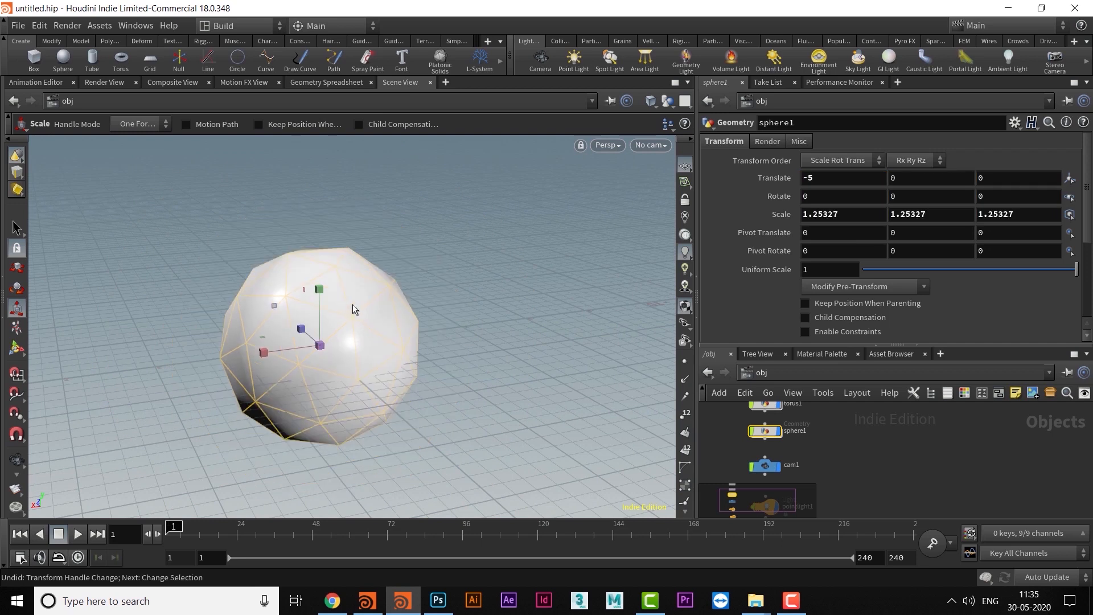
- Move the sphere object up to about 0.42 in Y and rotate it to about -21.5, 12.9 and -0.6 degrees
key("t")
left_click_drag(320, 288, 333, 254)
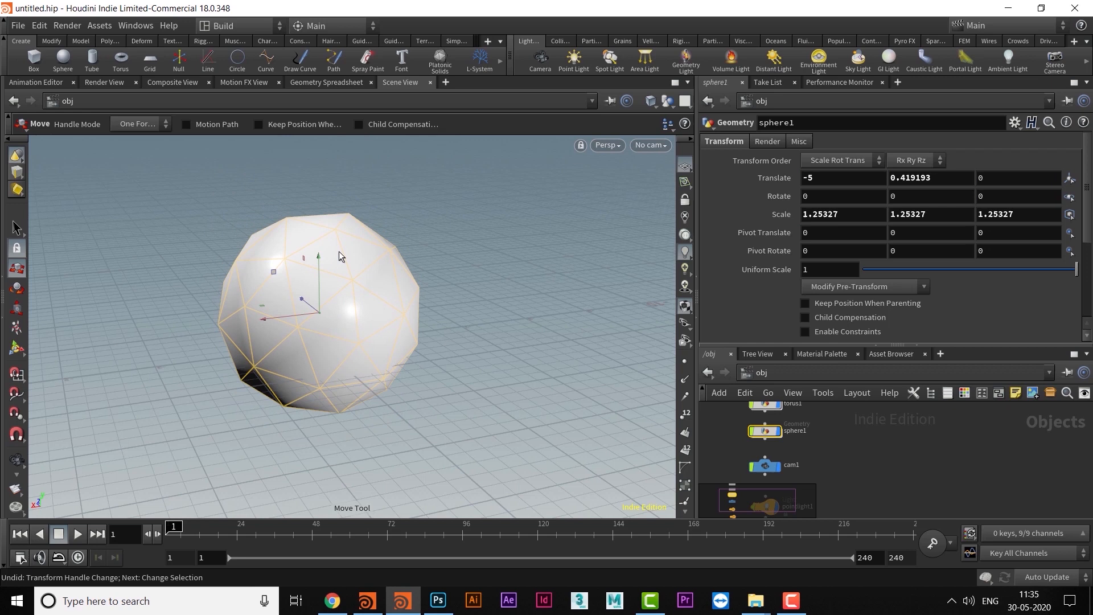
key("r")
left_click_drag(340, 346, 422, 333)
- Switch from the Rotate tool to the Select tool and select the torus object
key("Escape")
right_click_drag(423, 333, 393, 366)
middle_click_drag(392, 366, 492, 311)
left_click_drag(491, 311, 463, 386)
left_click_drag(361, 381, 374, 370)
key("r")
key("alt")
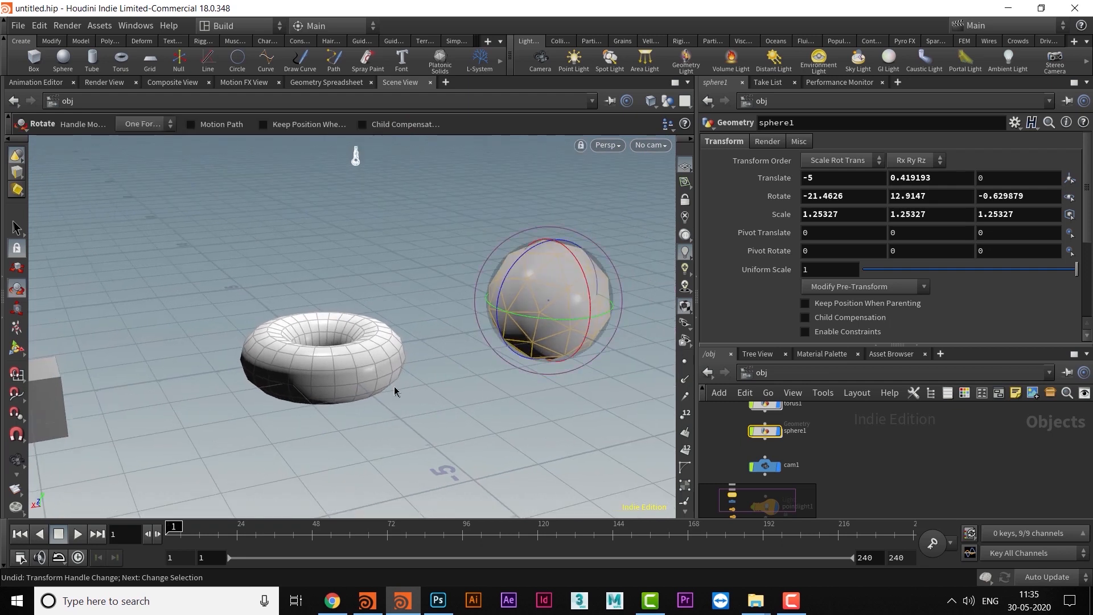
key("s")
left_click(359, 370)
- Show the Move, Rotate and Scale handles on the torus in turn, ending with the Scale tool
middle_click_drag(431, 397, 431, 404, "alt")
left_click_drag(431, 404, 403, 412, "alt")
right_click_drag(361, 403, 344, 382, "alt")
middle_click_drag(344, 382, 391, 369, "alt")
right_click_drag(390, 369, 429, 374, "alt")
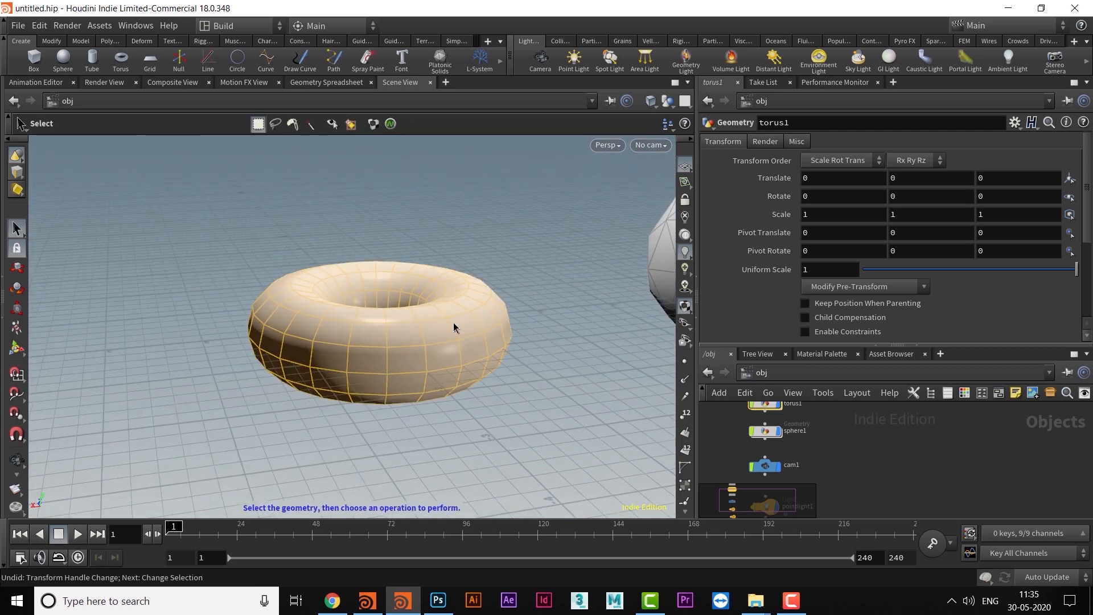
key("t")
key("r")
key("e")
middle_click_drag(441, 309, 411, 303, "alt")
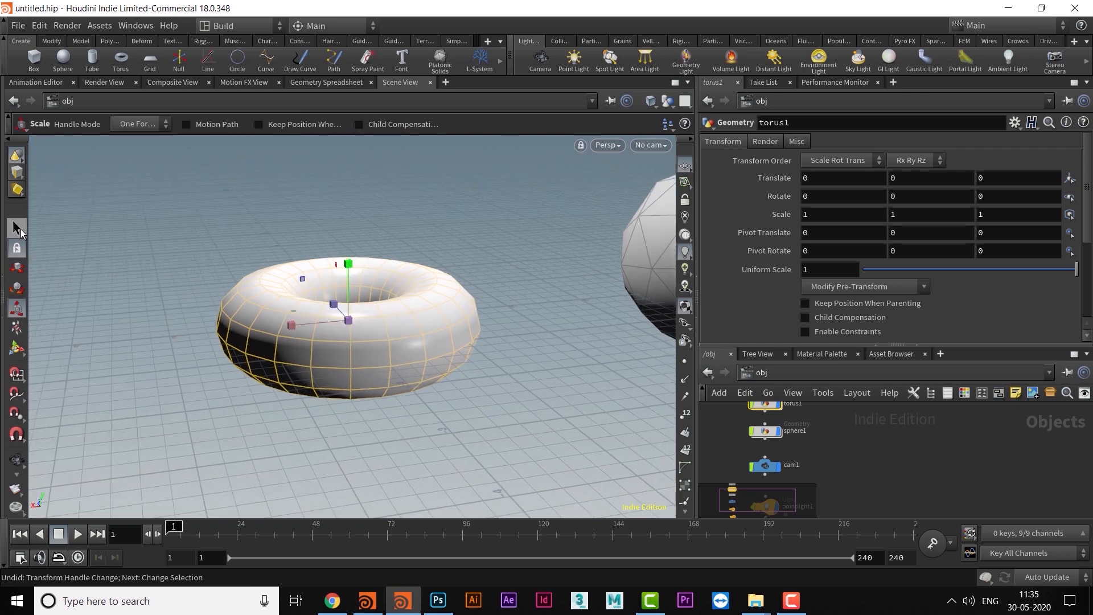
middle_click_drag(139, 278, 287, 323, "alt")
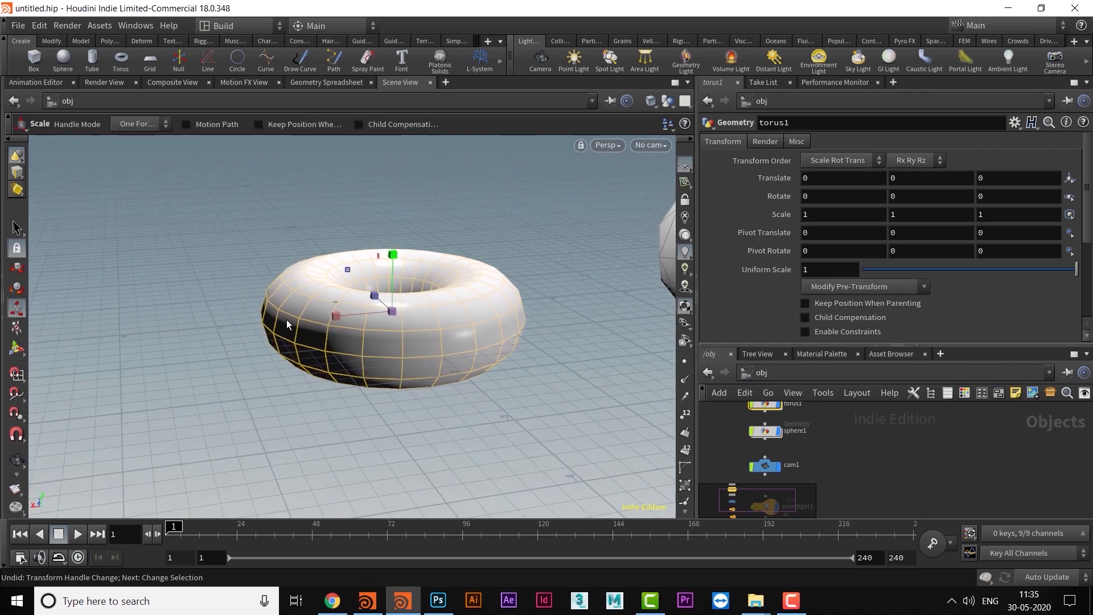
left_click_drag(299, 340, 348, 379)
key("e")
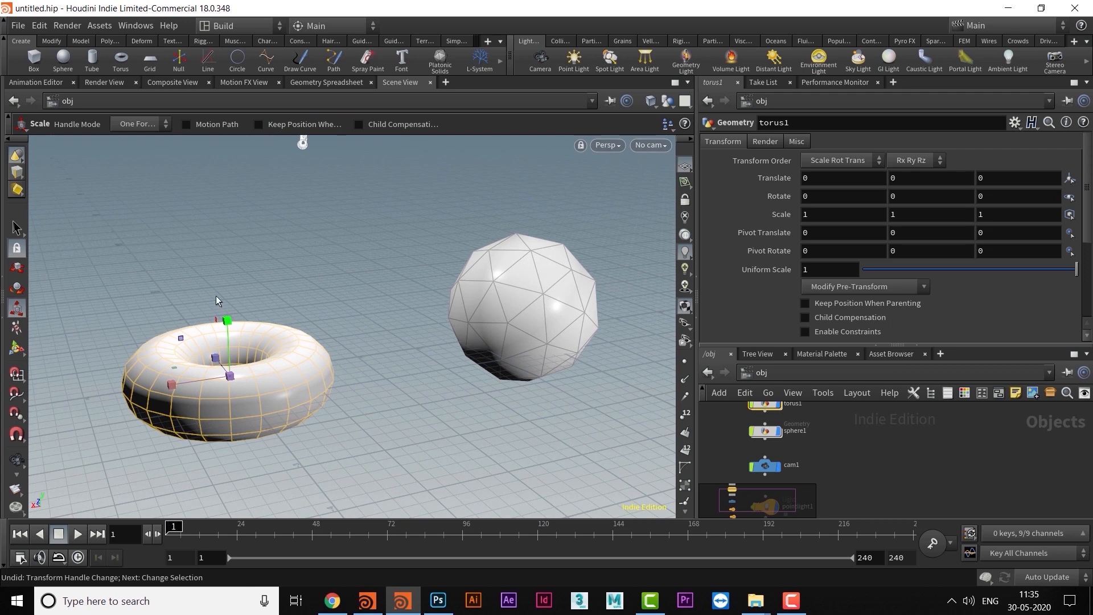
- Select the sphere object and activate the Pose tool on it
mouse_move(305, 349)
middle_mouse_down("alt")
mouse_move(319, 352)
mouse_move(292, 347)
middle_mouse_up("alt")
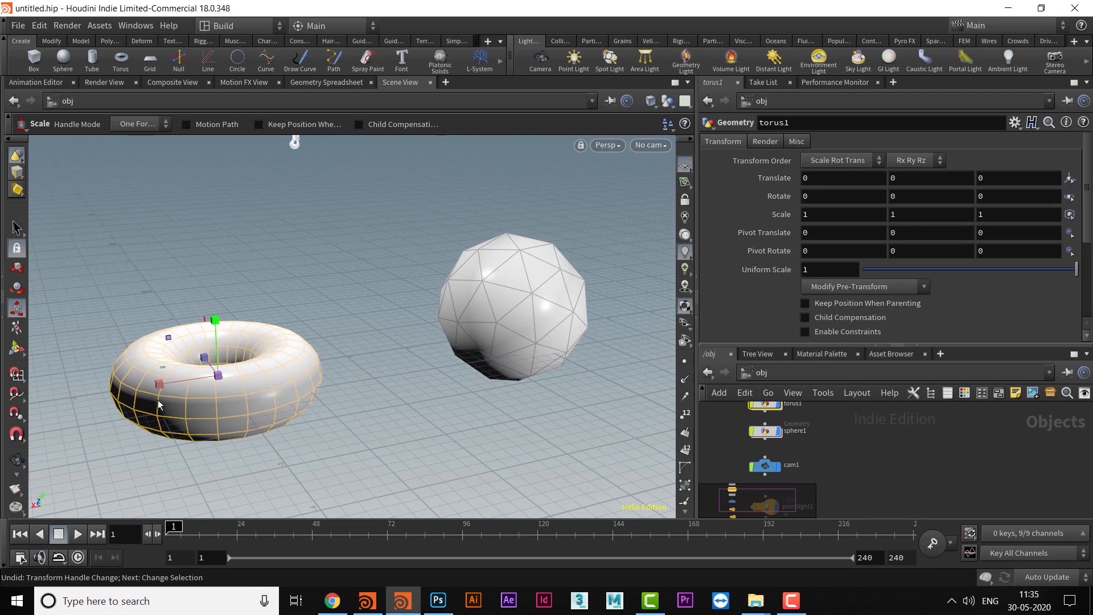
middle_click_drag(205, 373, 236, 317, "alt")
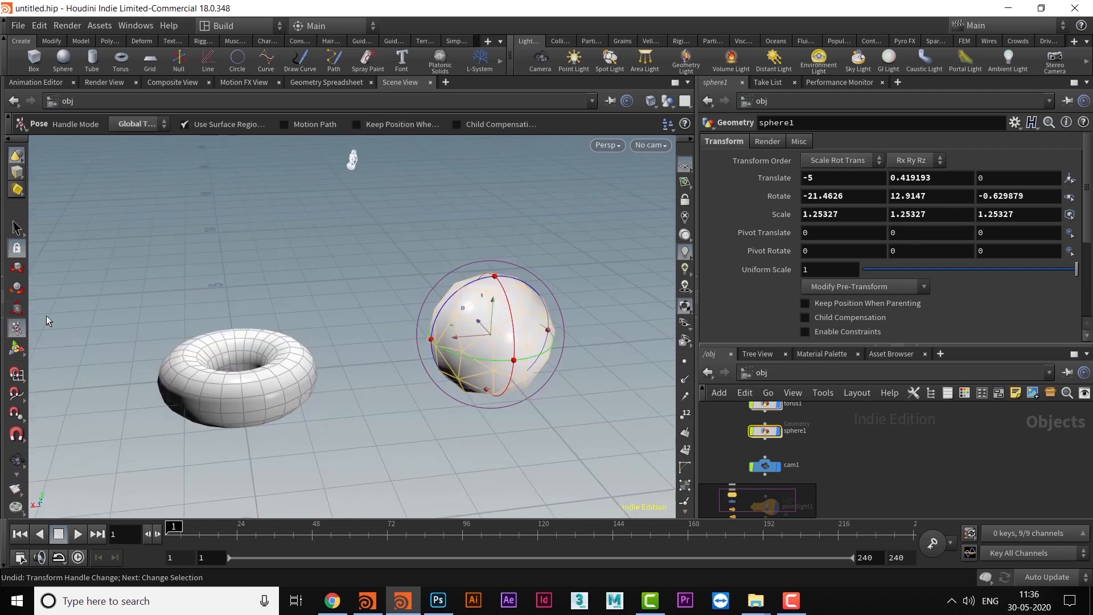
left_click_drag(327, 342, 425, 315, "alt")
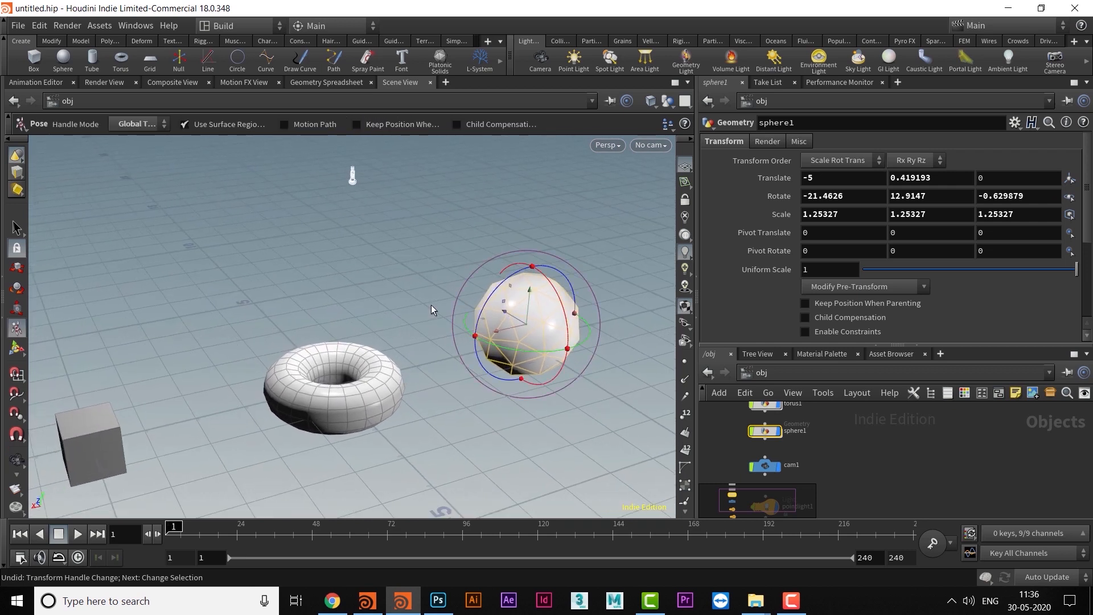